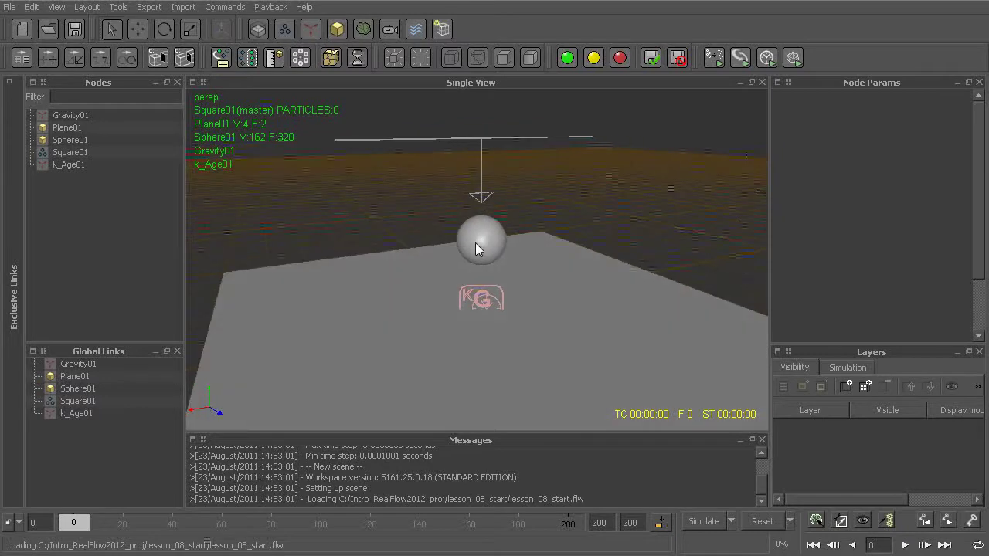
Step: Simulate the emitter's particles falling over the sphere, check the flow from several angles, and stop at about frame 34
key(ctrl+alt+a)
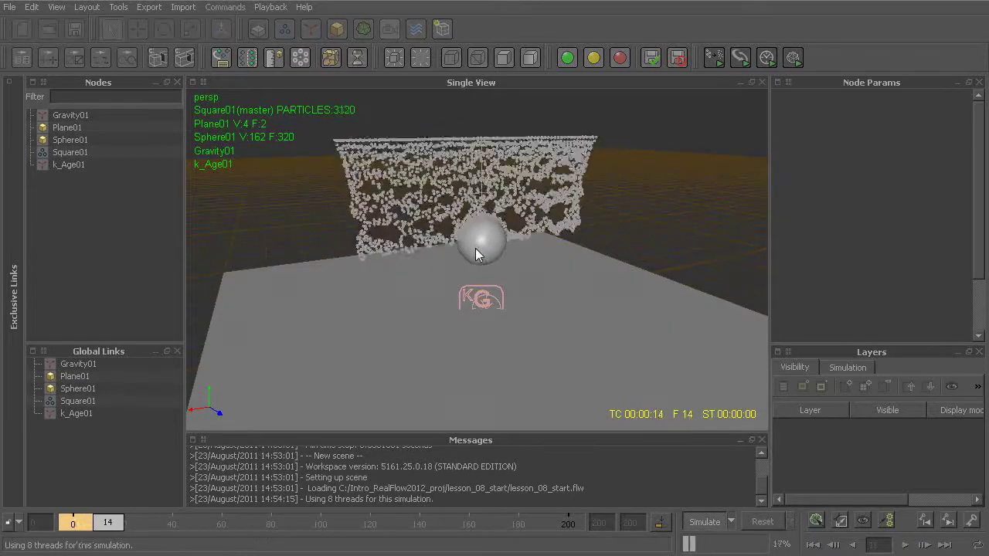
click(534, 191)
alt+drag(534, 191, 388, 199)
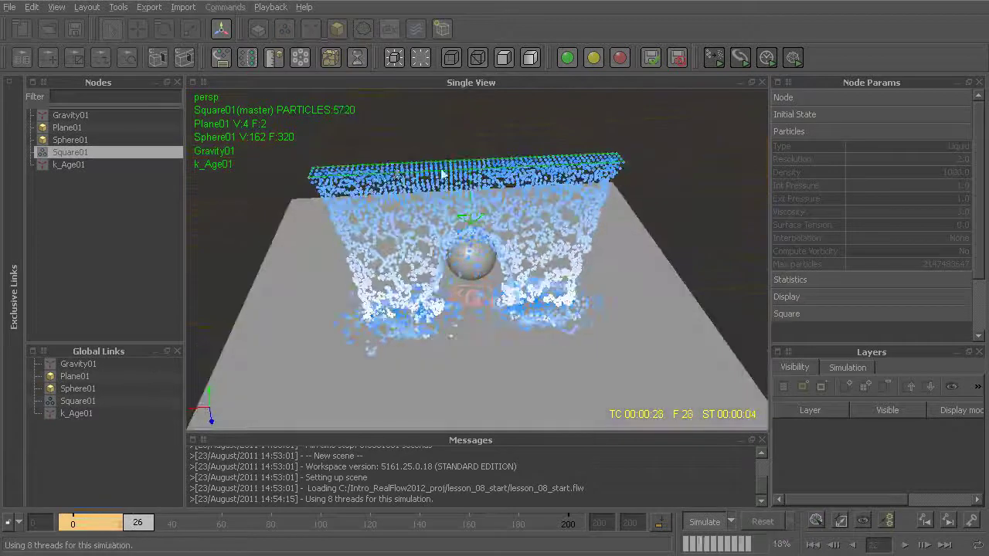
alt+drag(595, 167, 557, 159)
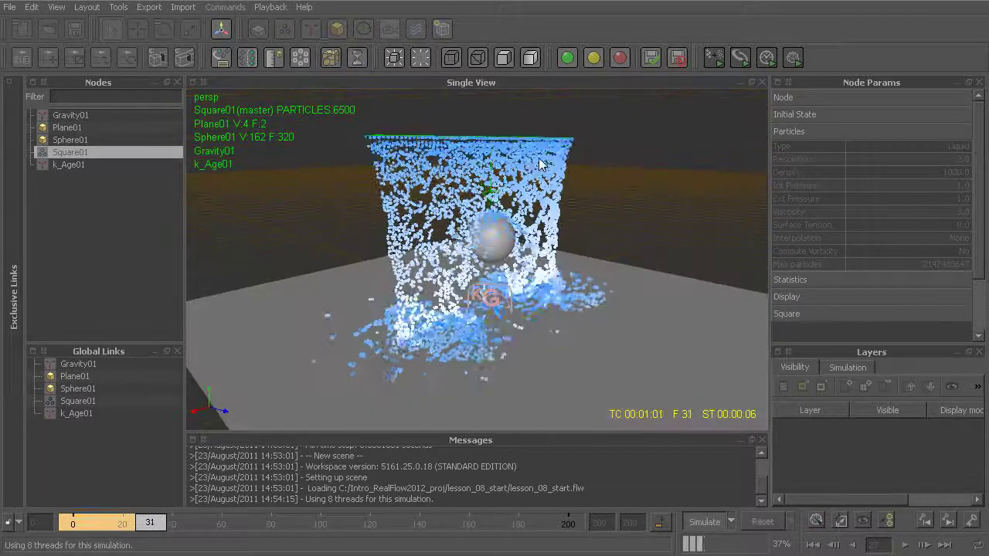
key(Escape)
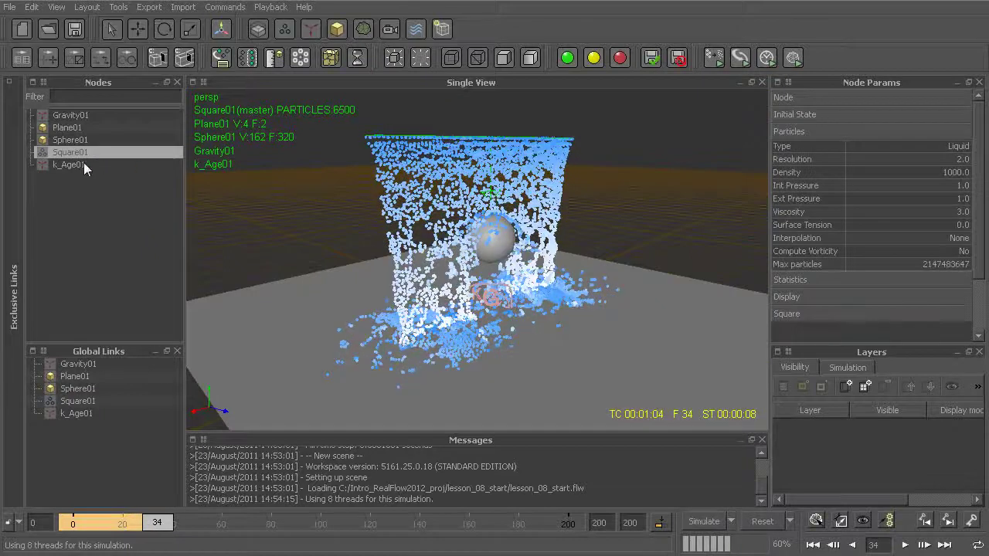
Step: Check the Gravity01 and k_Age01 daemons and continue the simulation to about frame 48, watching the particles split around the sphere
click(70, 116)
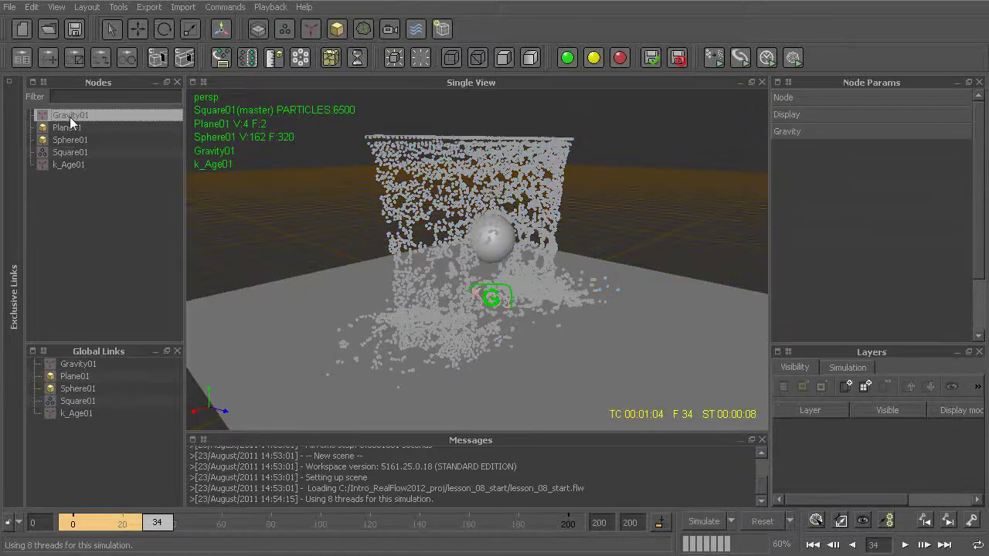
click(69, 165)
key(alt+a)
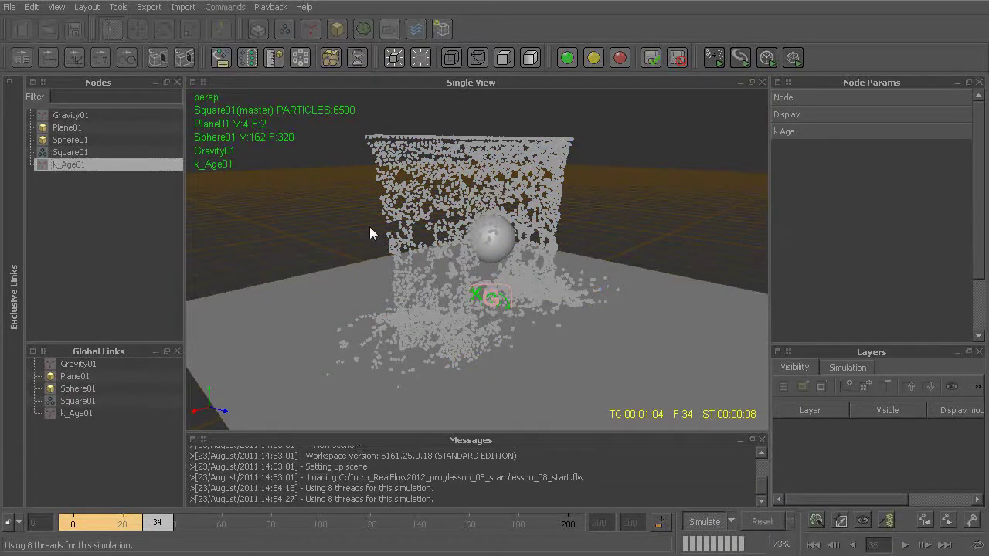
click(415, 261)
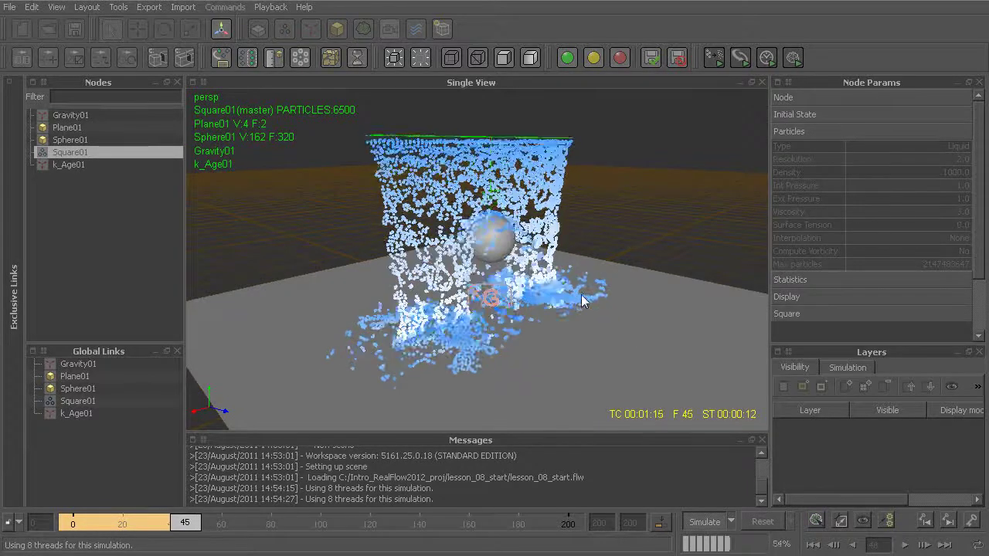
alt+drag(596, 307, 447, 277)
Step: Select the sphere, view it side-on to the particle sheet, and reset the simulation to frame 0
click(457, 258)
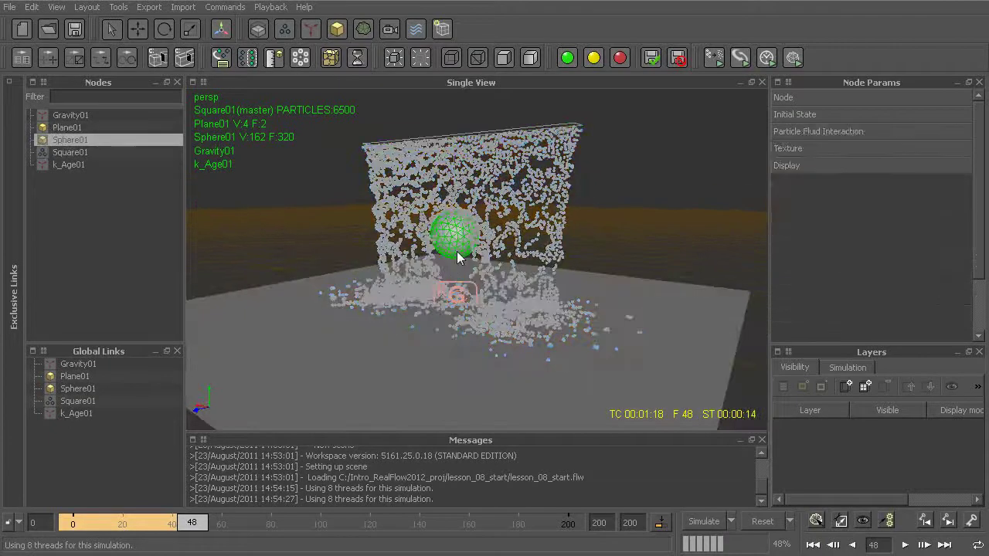
click(338, 31)
alt+drag(649, 220, 522, 221)
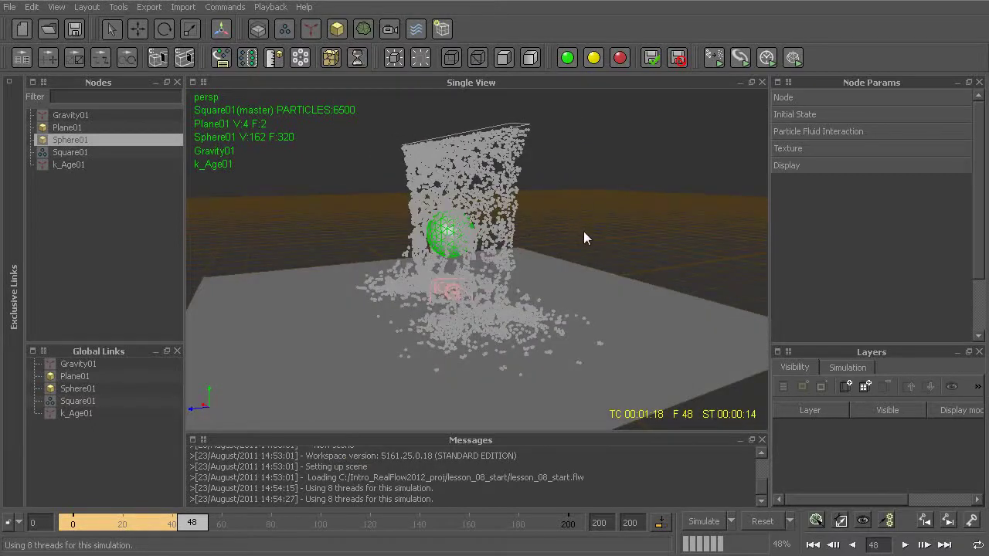
alt+drag(377, 240, 484, 271)
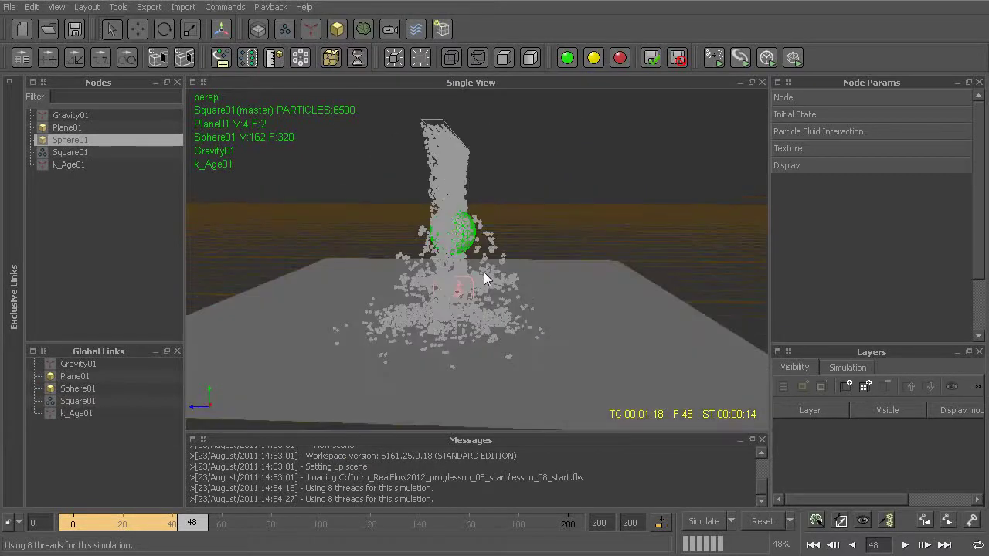
key(ctrl+shift+r)
key(Return)
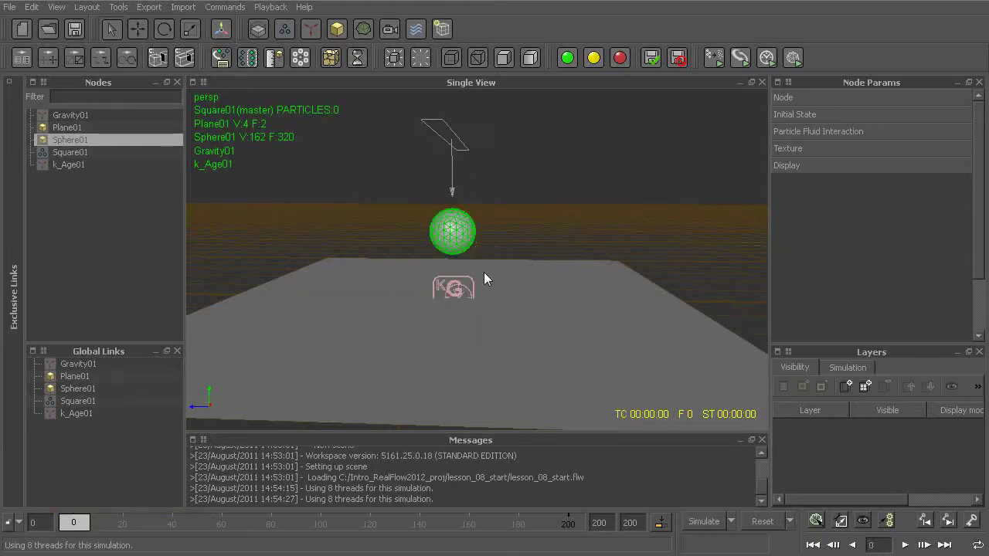
Step: Move the sphere along its Z axis out from under the emitter to about -2.92
alt+drag(451, 249, 465, 264)
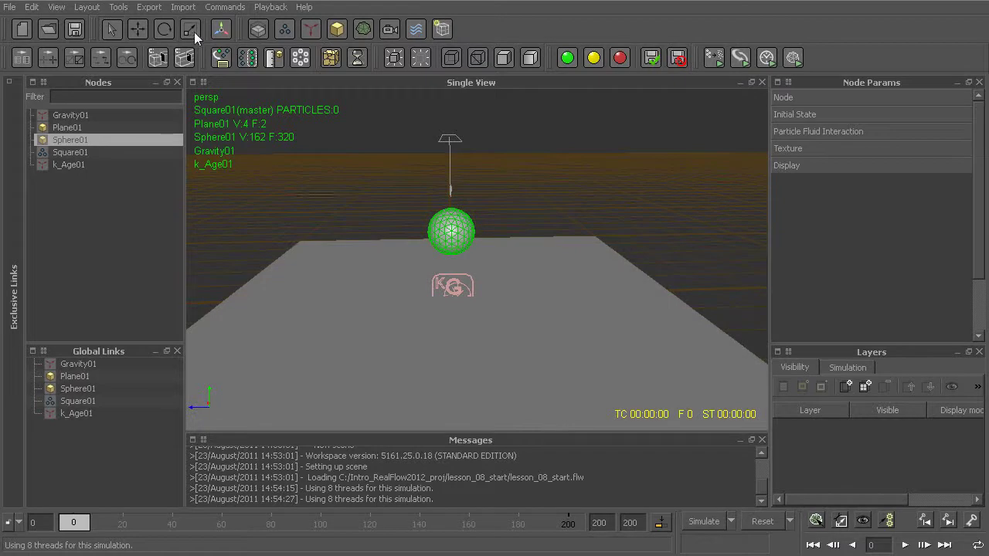
click(137, 30)
drag(395, 237, 530, 243)
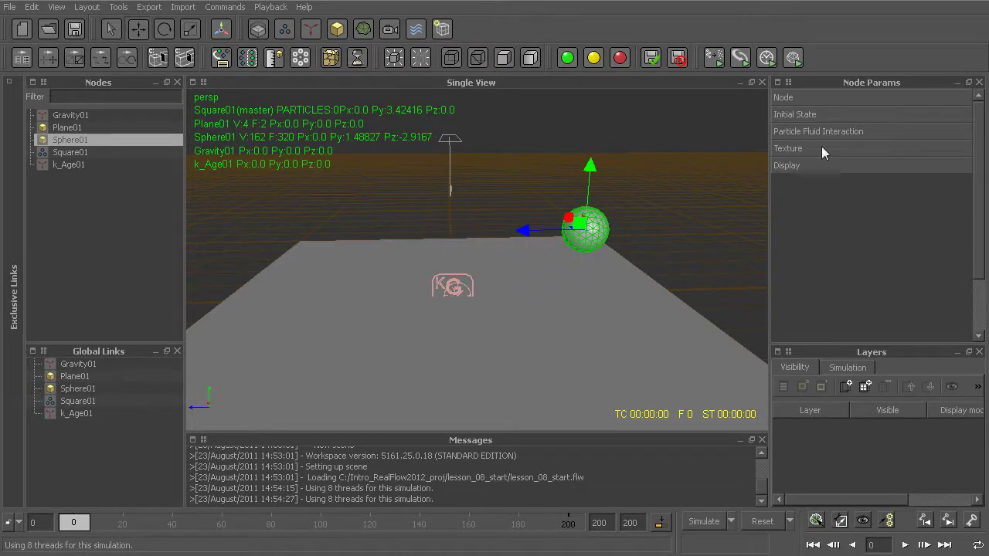
Step: Add a Position.Z animation key for the sphere at frame 0
click(816, 99)
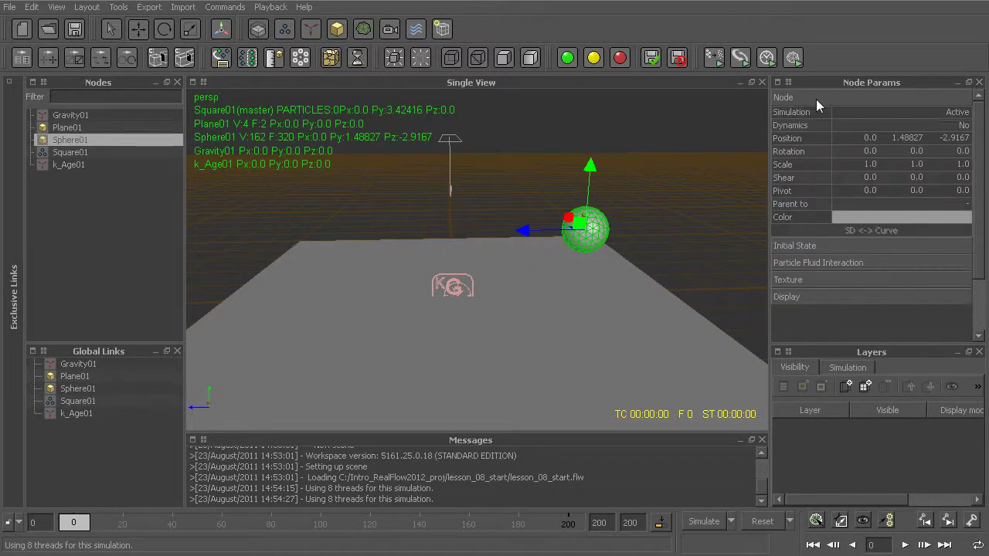
right_click(803, 142)
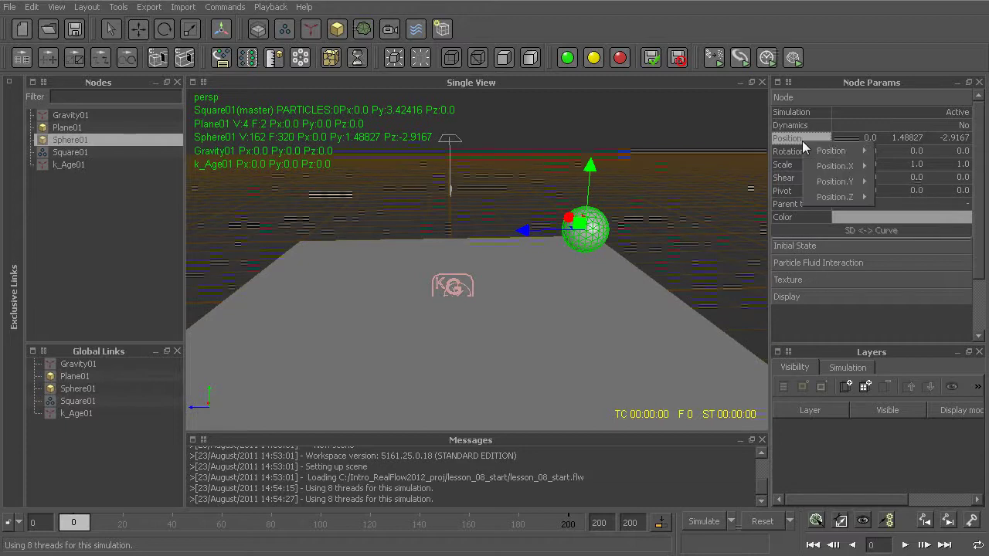
mouse_move(813, 150)
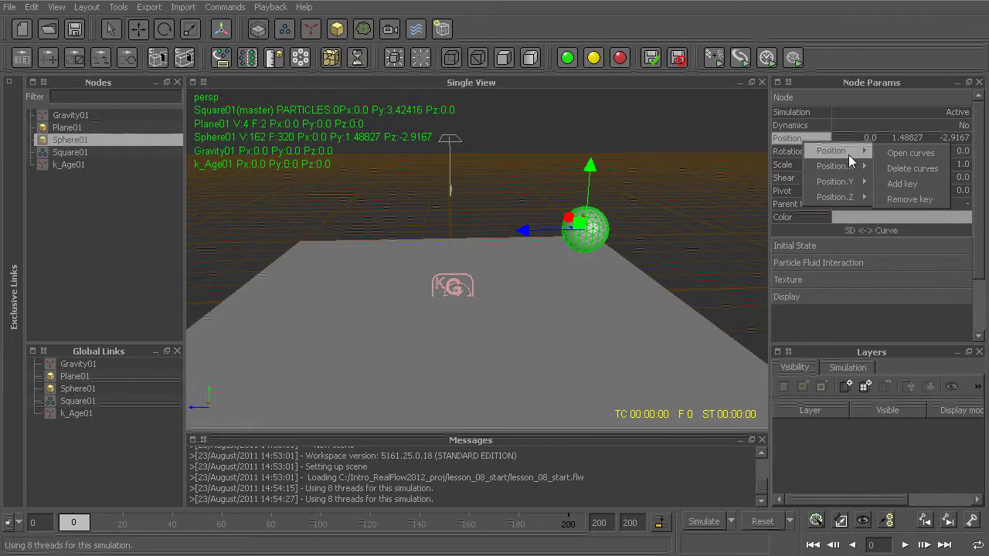
mouse_move(839, 167)
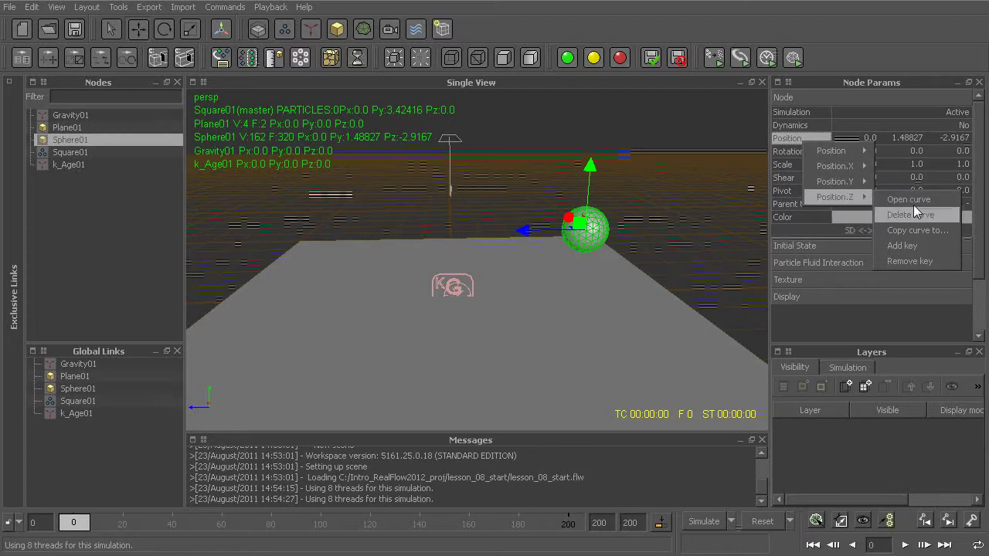
click(910, 246)
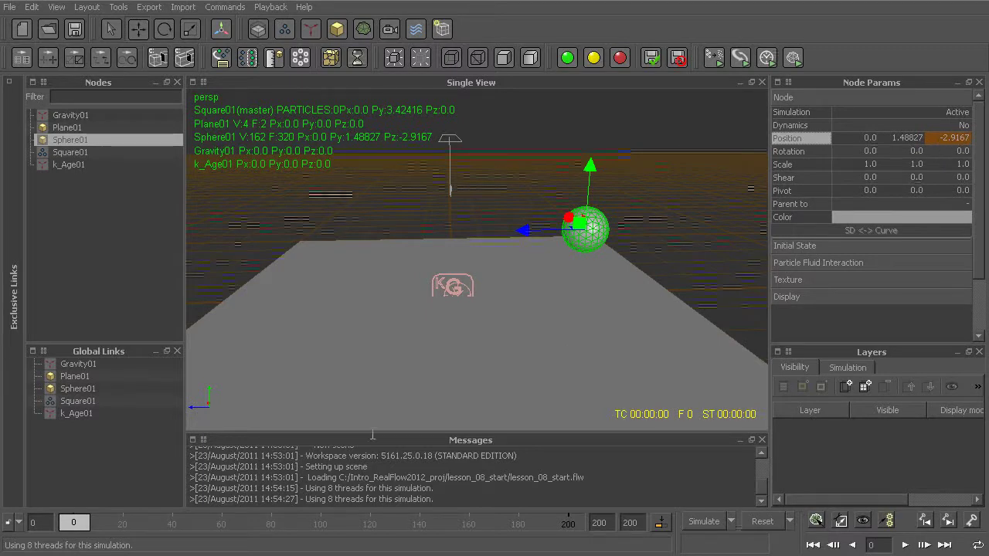
Step: At frame 43, move the sphere across to a Z position of about 2.07 and add a Position.Z key
drag(77, 524, 186, 529)
drag(529, 230, 290, 239)
right_click(808, 139)
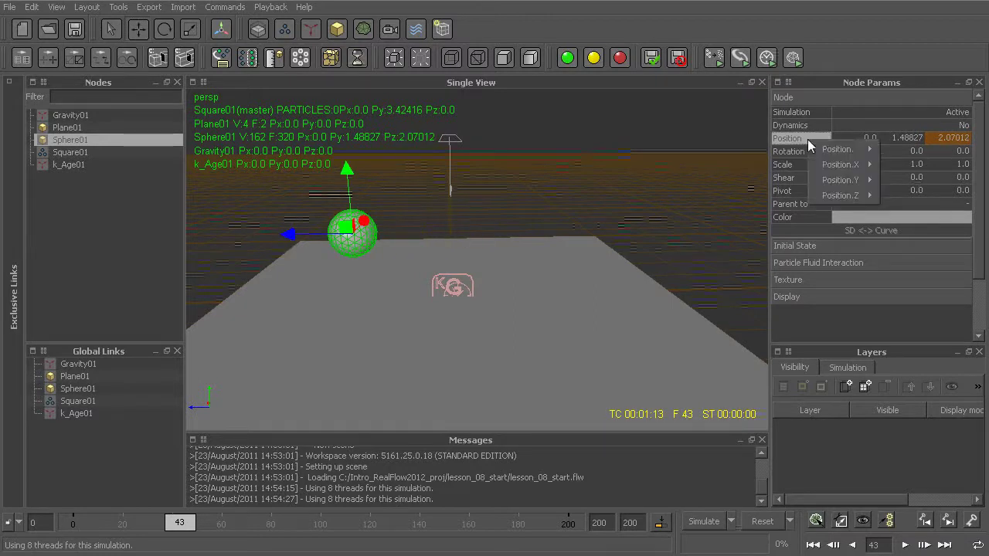
mouse_move(830, 195)
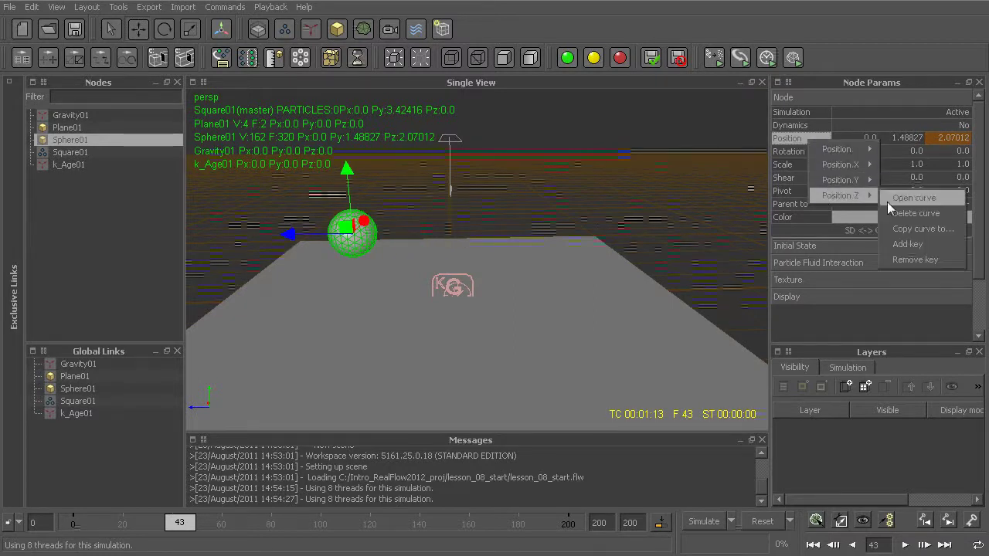
click(930, 245)
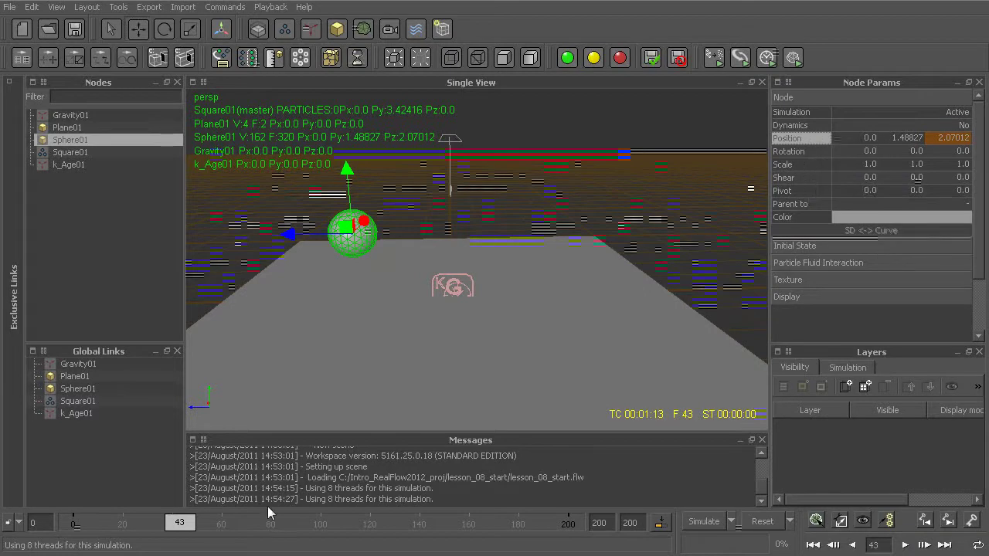
Step: Return to frame 0, simulate the animated sphere passing through the particle sheet, and stop at about frame 46
drag(180, 523, 72, 541)
alt+drag(421, 340, 455, 329)
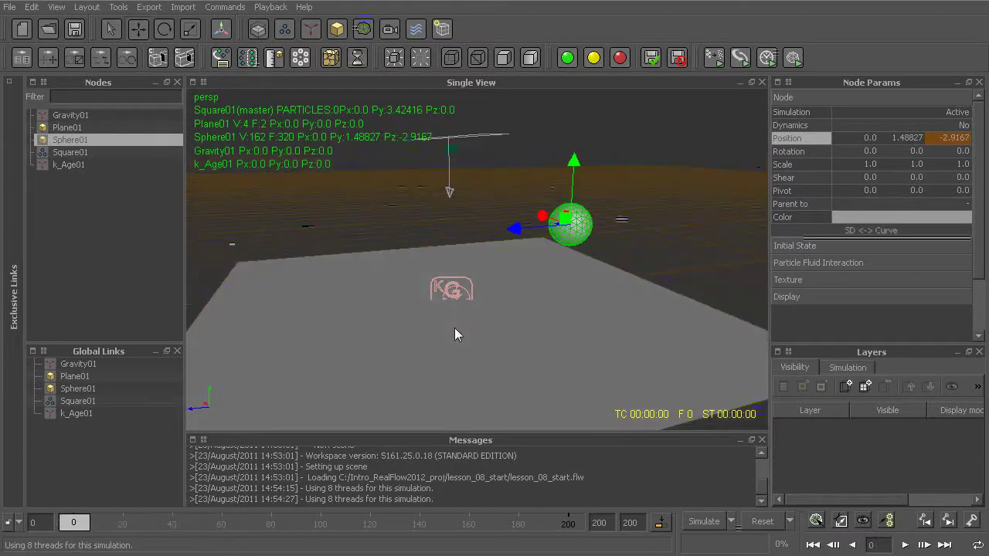
key(ctrl+a)
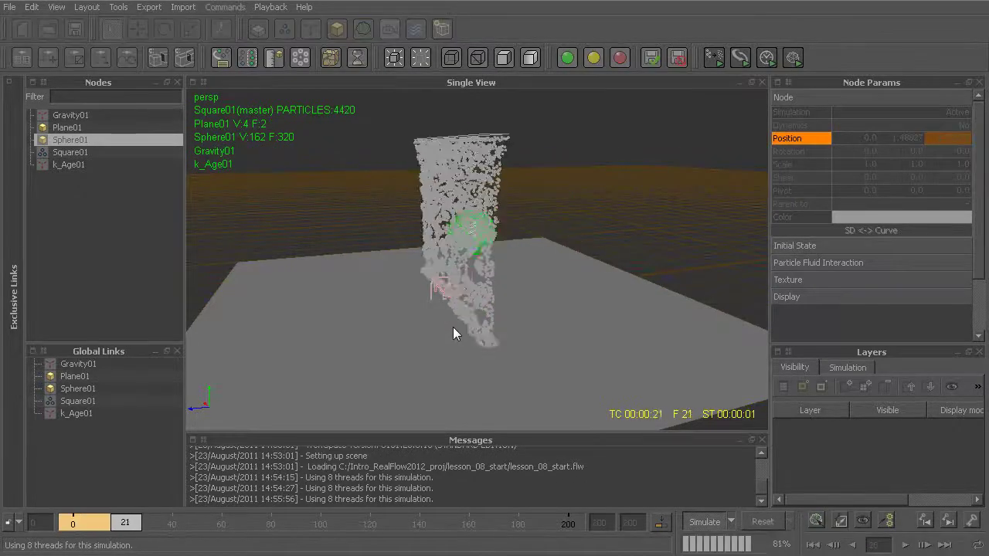
click(464, 317)
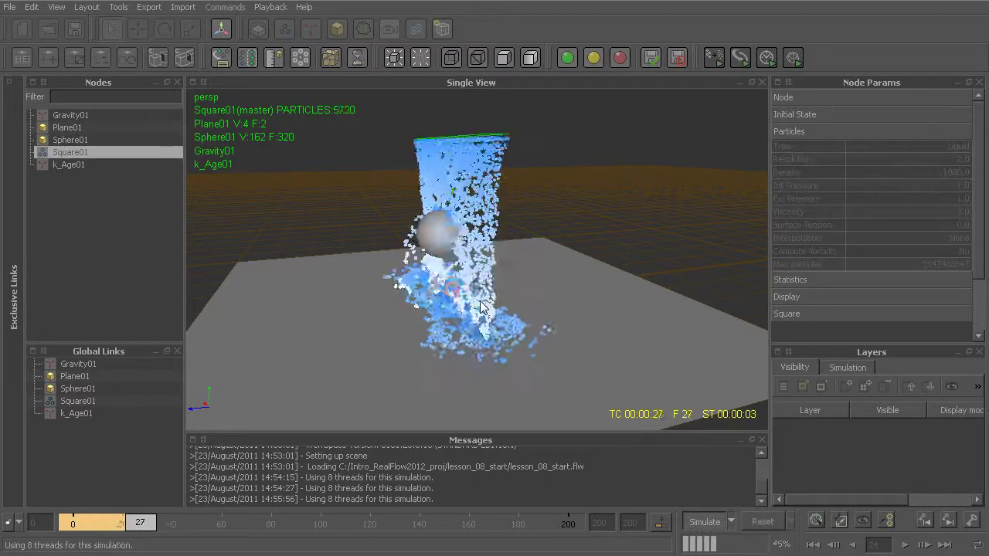
alt+drag(480, 307, 452, 319)
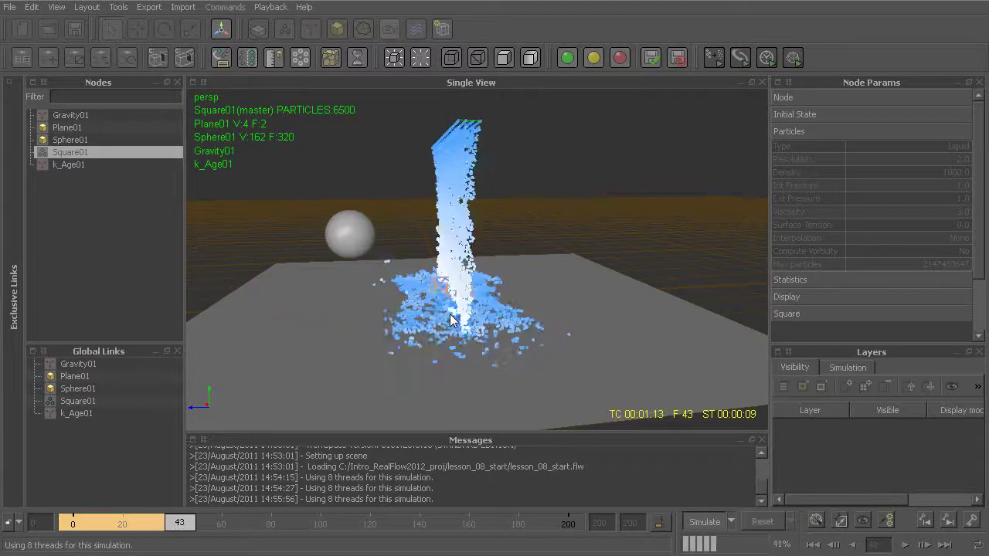
key(Escape)
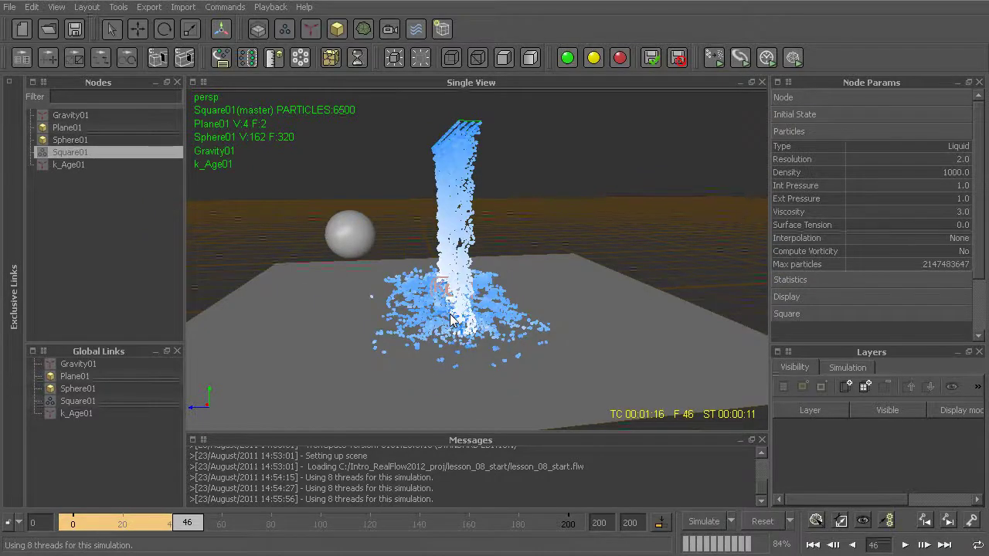
Step: Scrub through the cached frames from several angles to examine how the moving sphere disturbs the fluid, ending at frame 43
drag(186, 523, 153, 540)
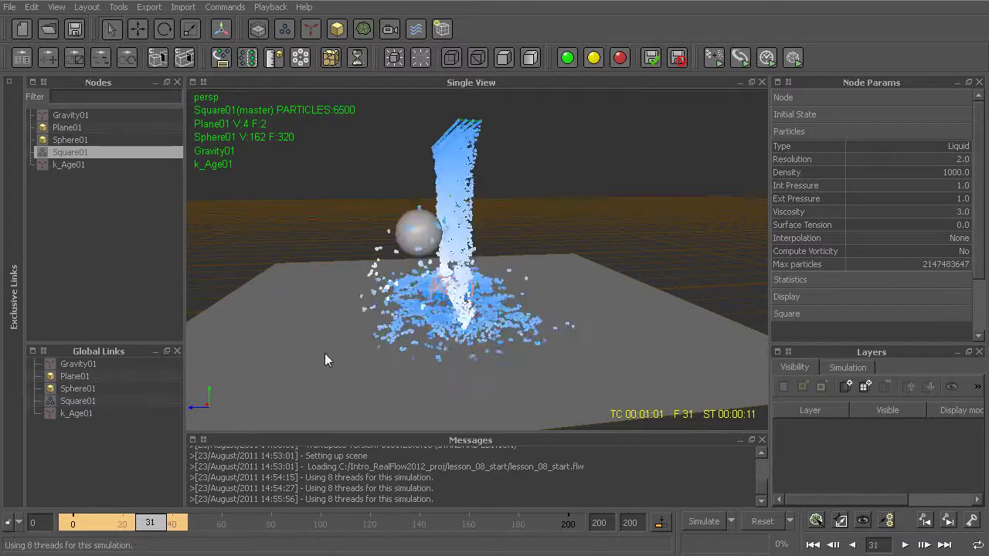
alt+drag(464, 130, 616, 163)
drag(164, 534, 142, 533)
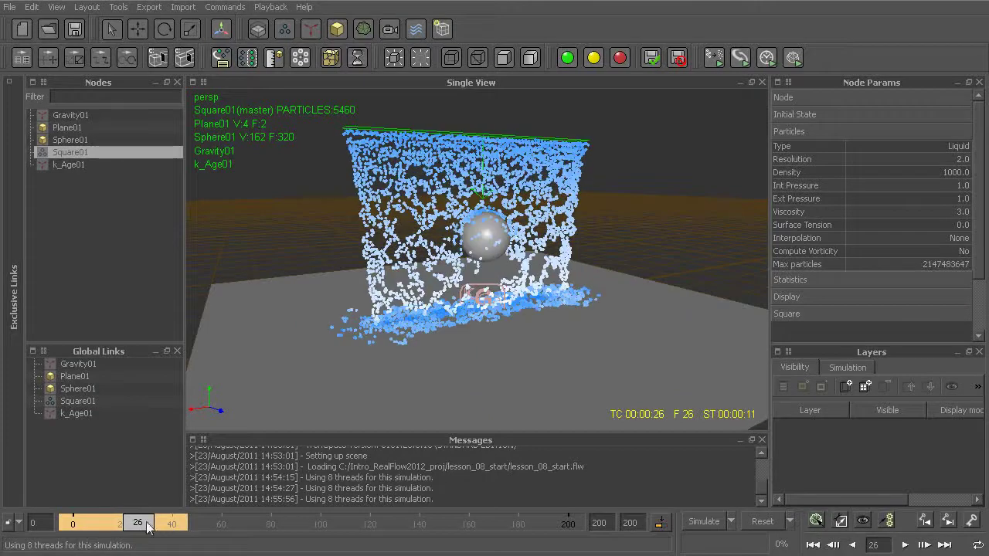
alt+drag(430, 258, 473, 241)
drag(139, 524, 183, 526)
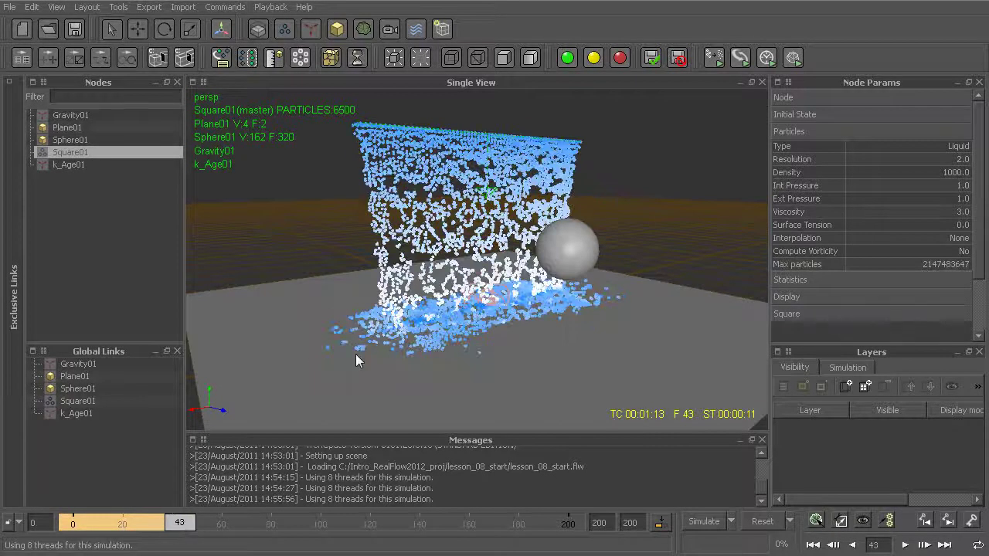
alt+drag(482, 137, 456, 183)
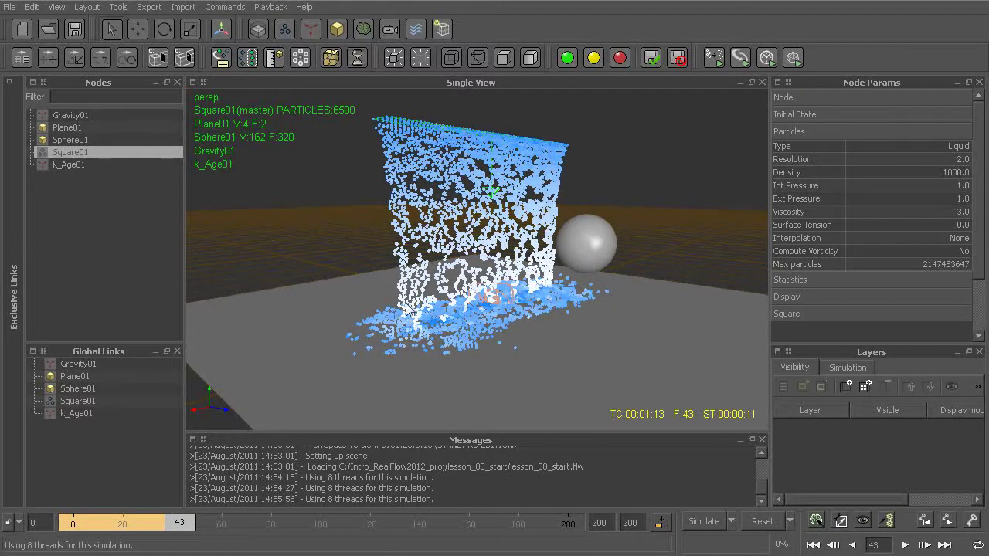
Step: Add an animation key to the Square01 emitter's Speed parameter at frame 43
drag(977, 173, 977, 220)
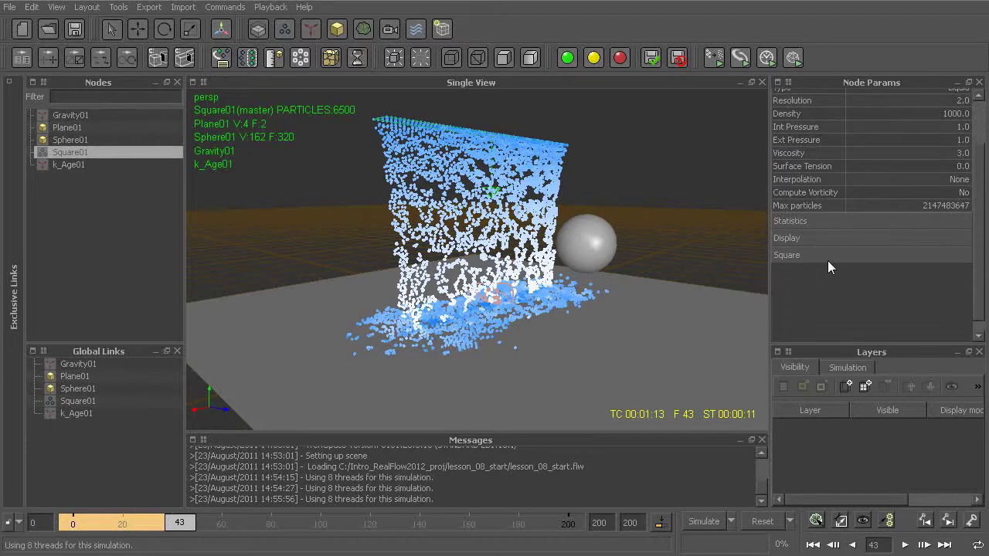
click(825, 259)
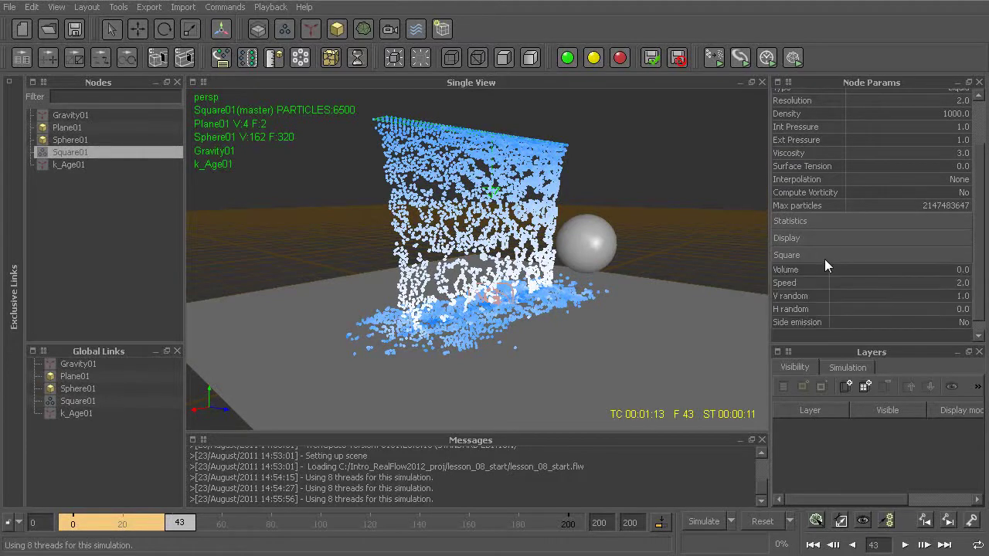
click(810, 282)
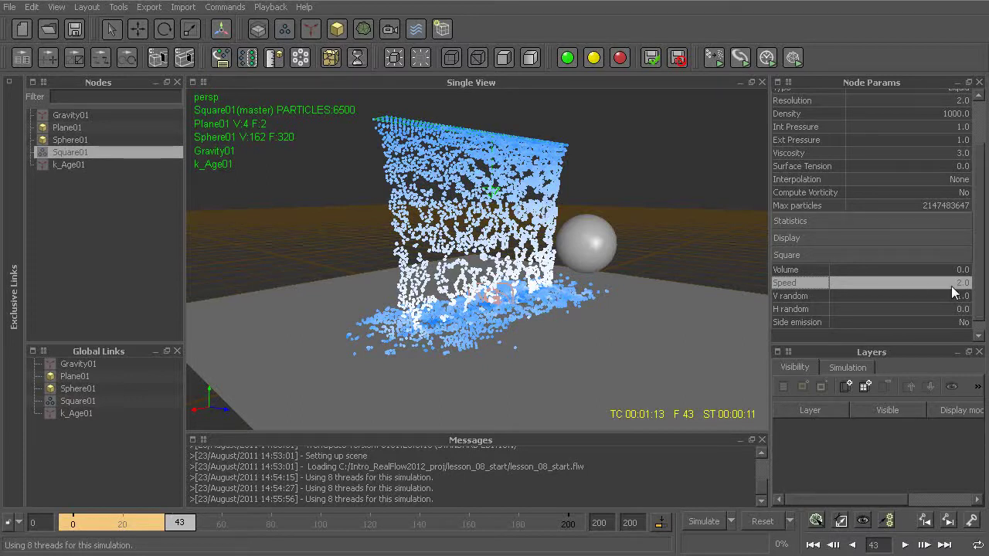
right_click(813, 285)
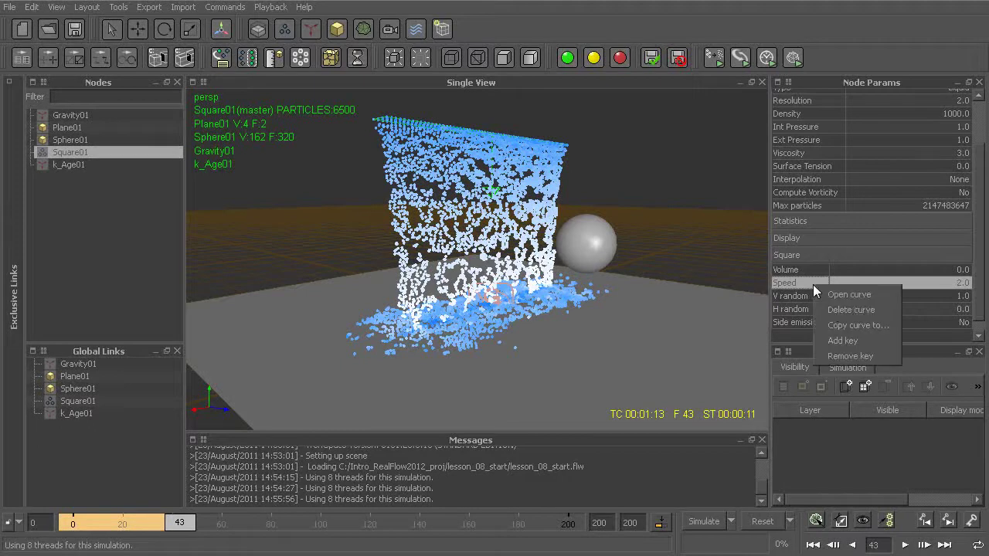
click(852, 338)
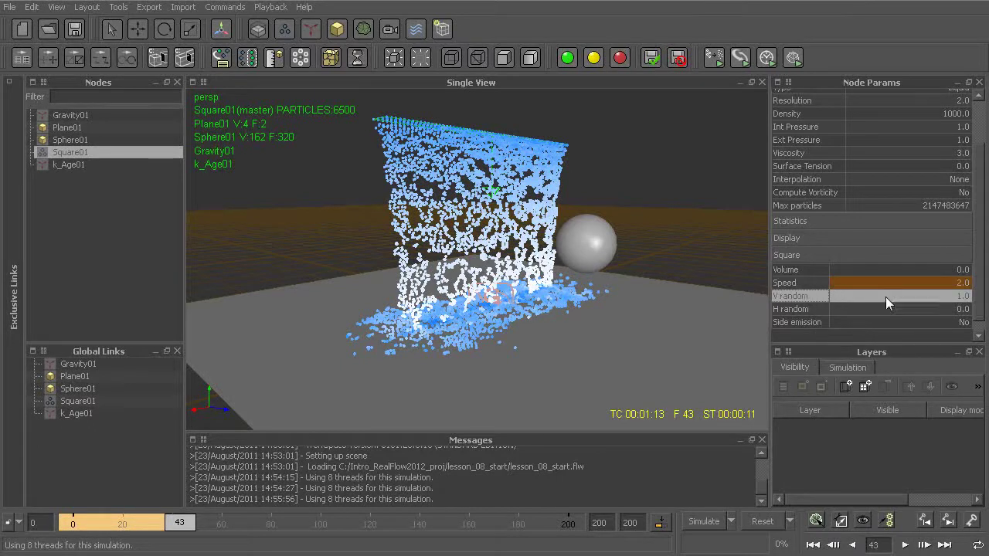
Step: Turn on the Square01 emitter's Side emission, and at frame 45 set its Speed to 0.0 with an animation key
double_click(873, 317)
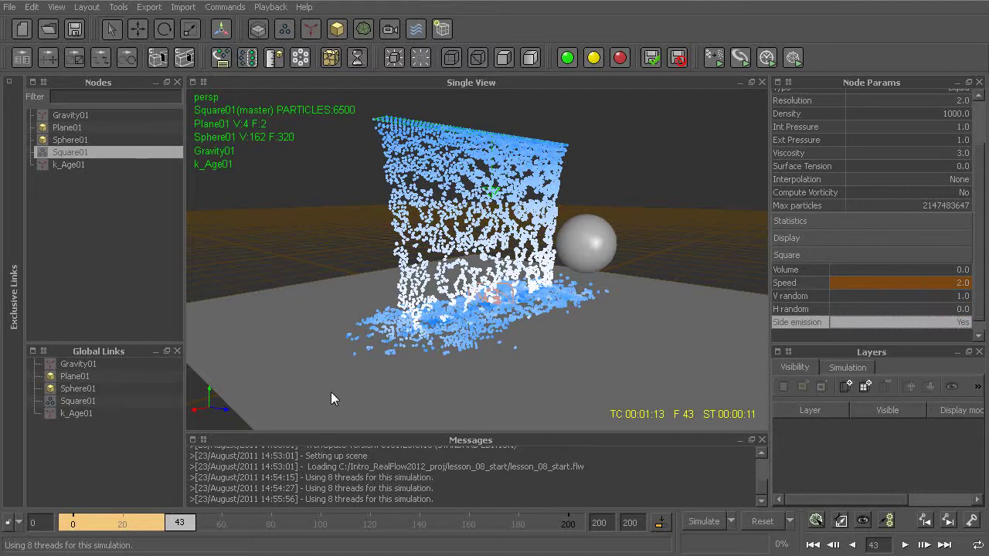
click(186, 528)
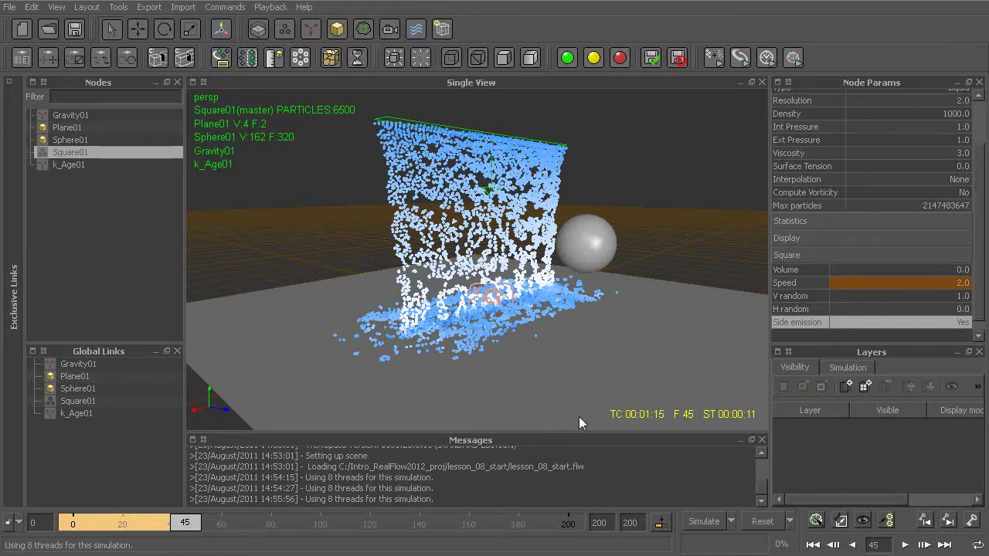
double_click(952, 283)
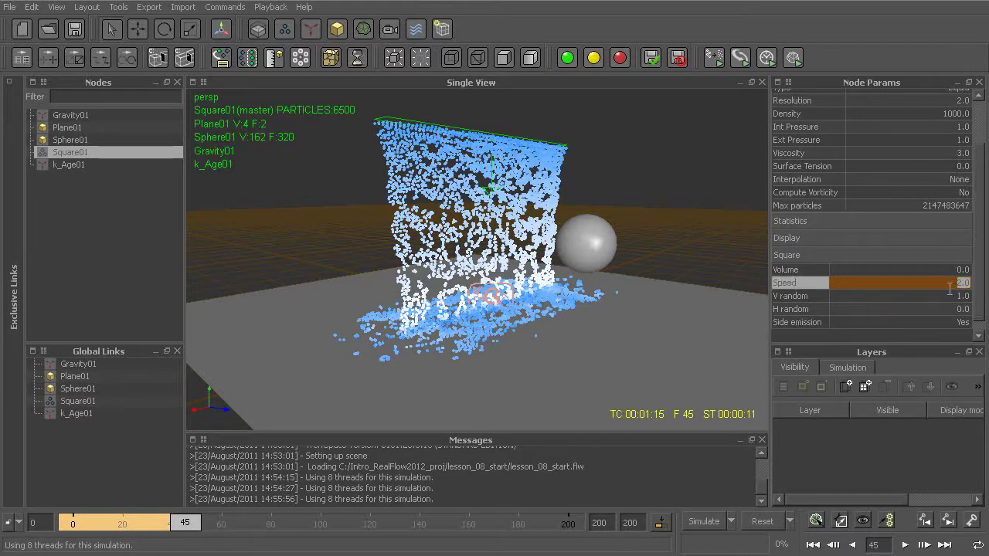
key(Return)
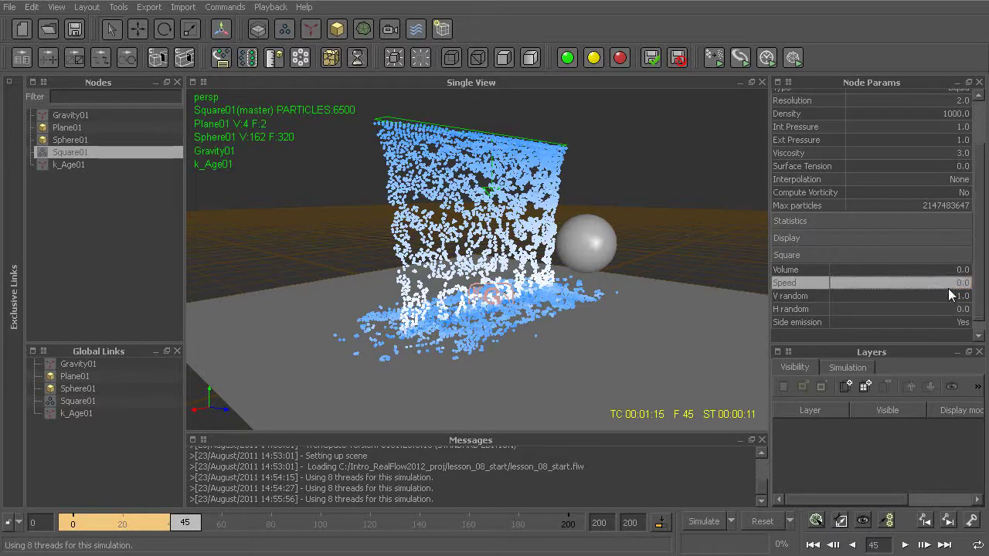
right_click(809, 288)
click(827, 340)
Step: Scrub between frames 39 and 41 with the Square01 emitter selected to check its keyed Speed value
drag(186, 524, 175, 530)
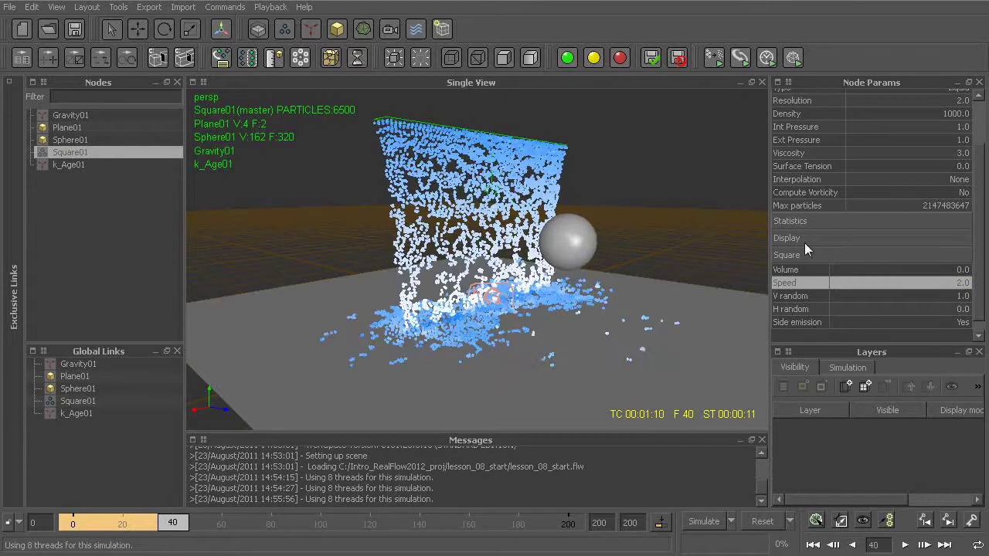
click(585, 360)
click(483, 135)
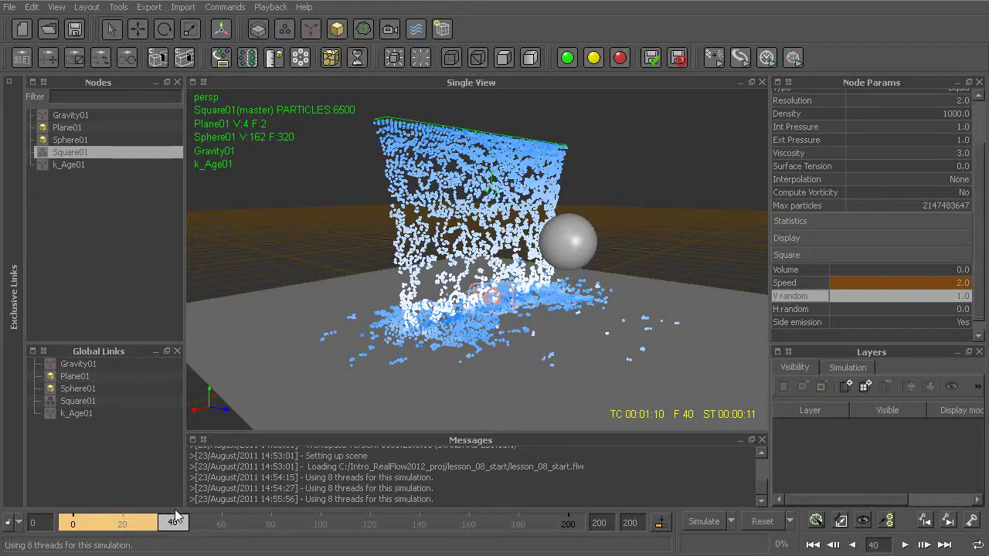
mouse_move(172, 526)
mouse_down()
mouse_move(190, 530)
mouse_move(173, 533)
mouse_up()
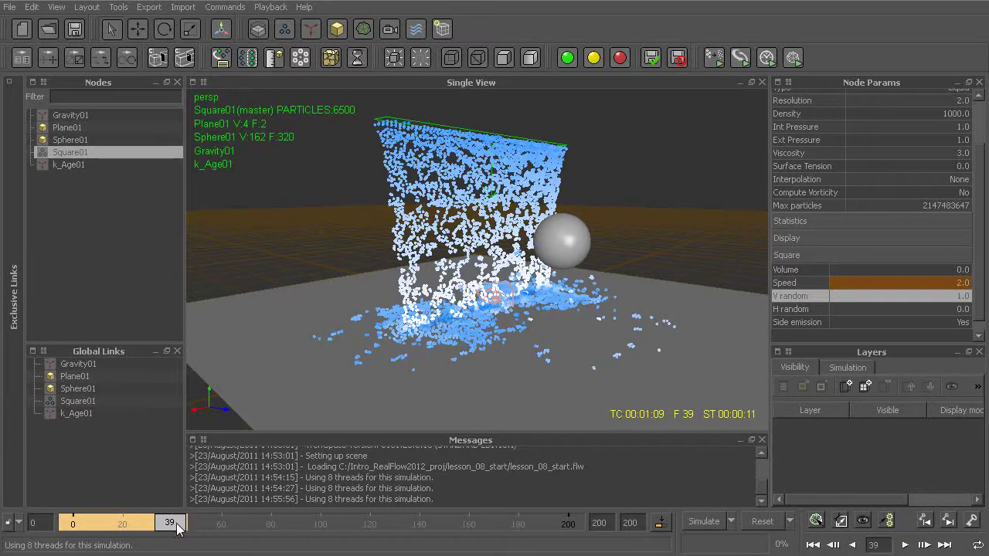
drag(170, 529, 179, 530)
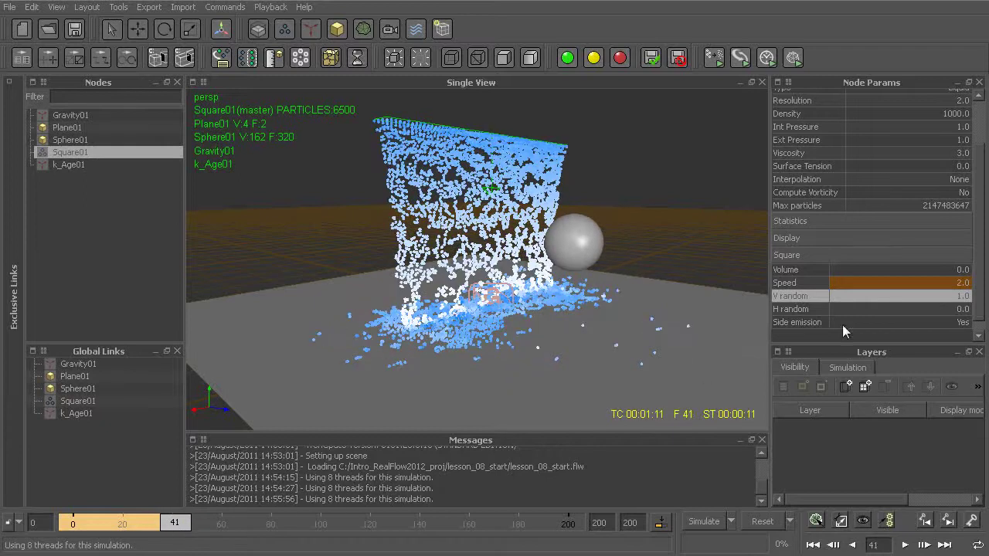
drag(979, 243, 988, 186)
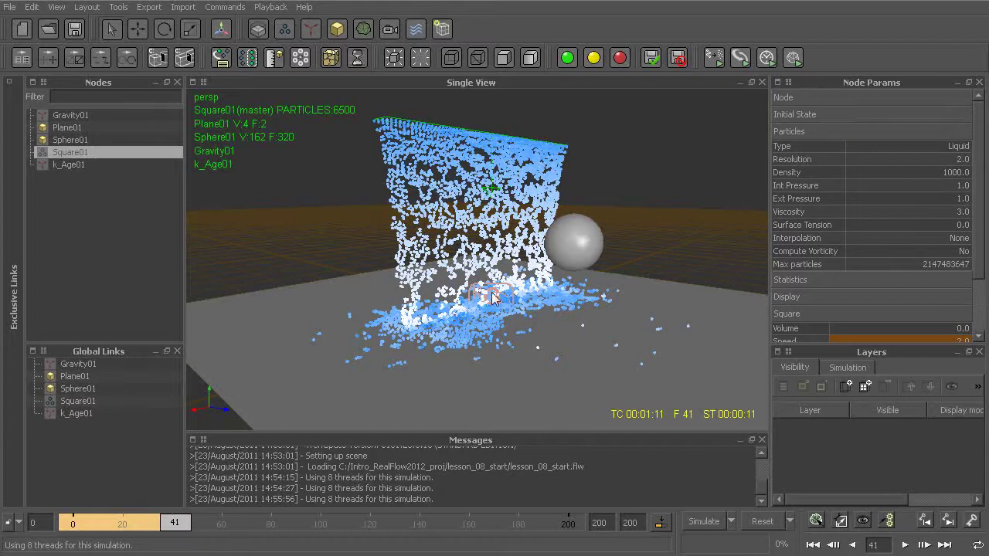
Step: Simulate the scene with side emission on up to frame 45 and reset the simulation data
key(ctrl+a)
click(359, 357)
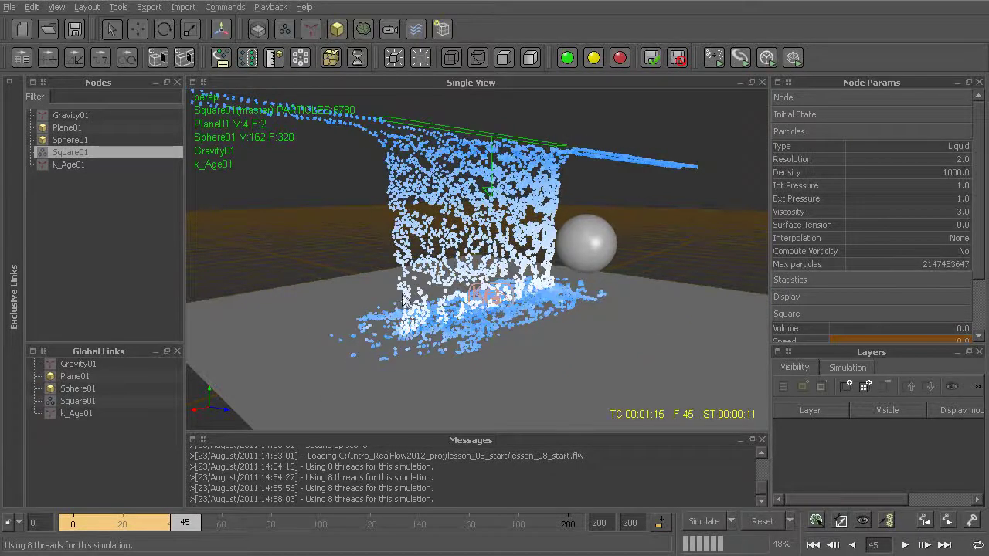
key(ctrl+r)
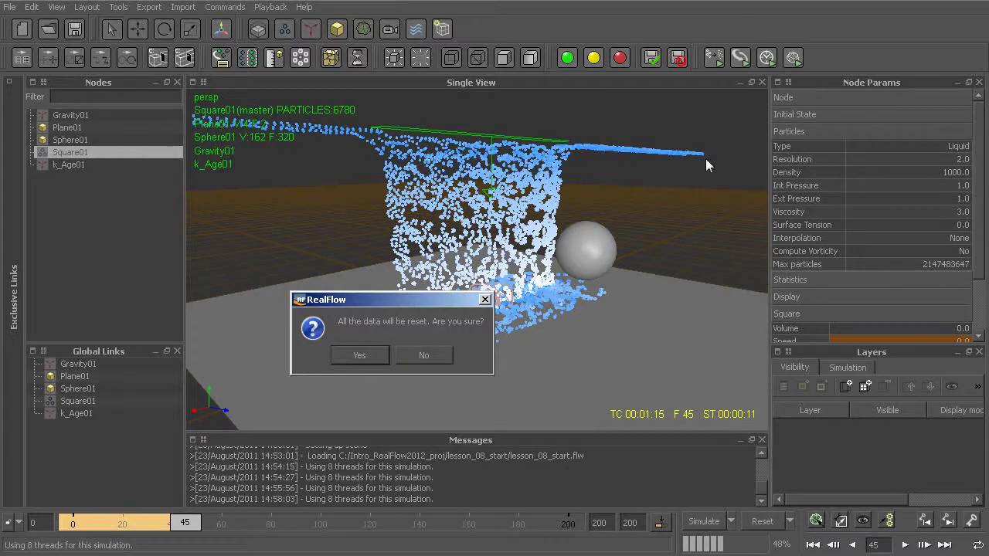
click(348, 355)
Step: Rerun the side emission test from another viewing angle, stop it at about frame 16 and reset the simulation
key(ctrl+a)
key(ctrl+a)
key(ctrl+r)
click(351, 353)
alt+drag(413, 274, 449, 279)
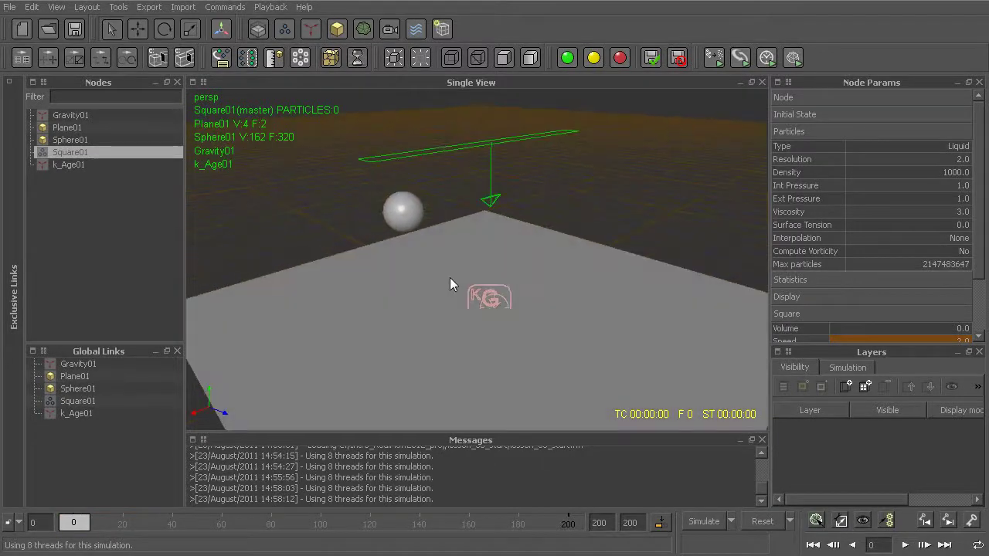
key(ctrl+a)
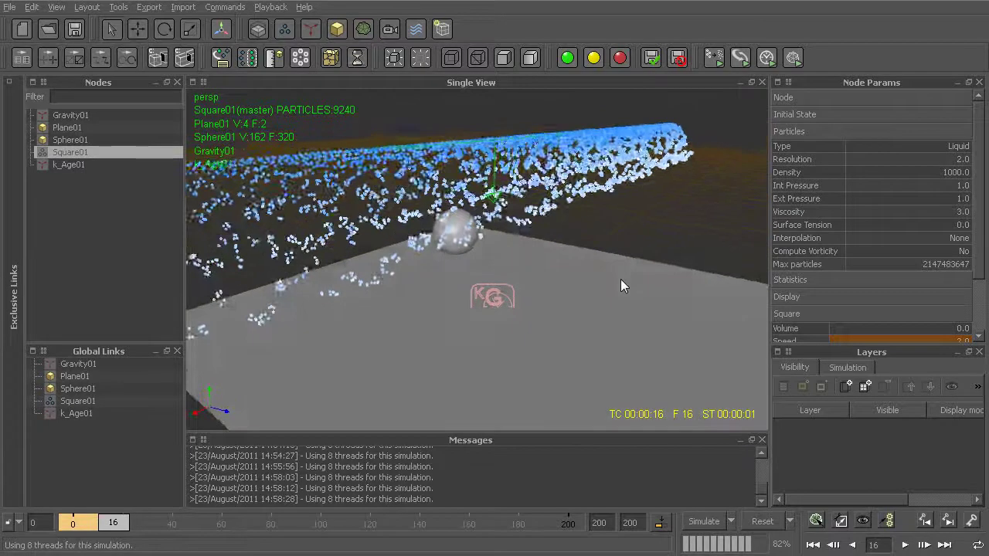
key(ctrl+a)
key(ctrl+r)
key(Return)
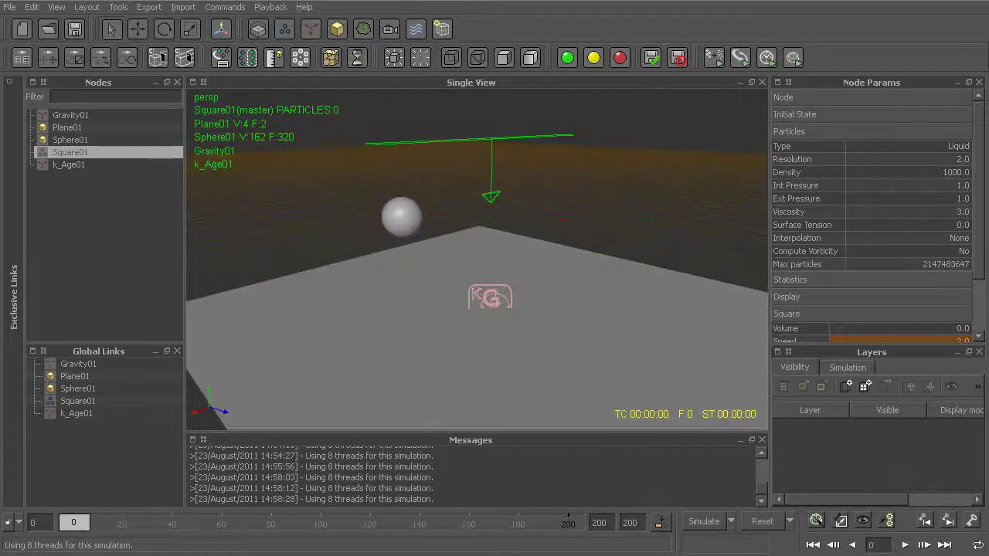
Step: Turn off the emitter's Side emission and simulate the scene again, watching the falling sheet from several angles
drag(980, 208, 987, 272)
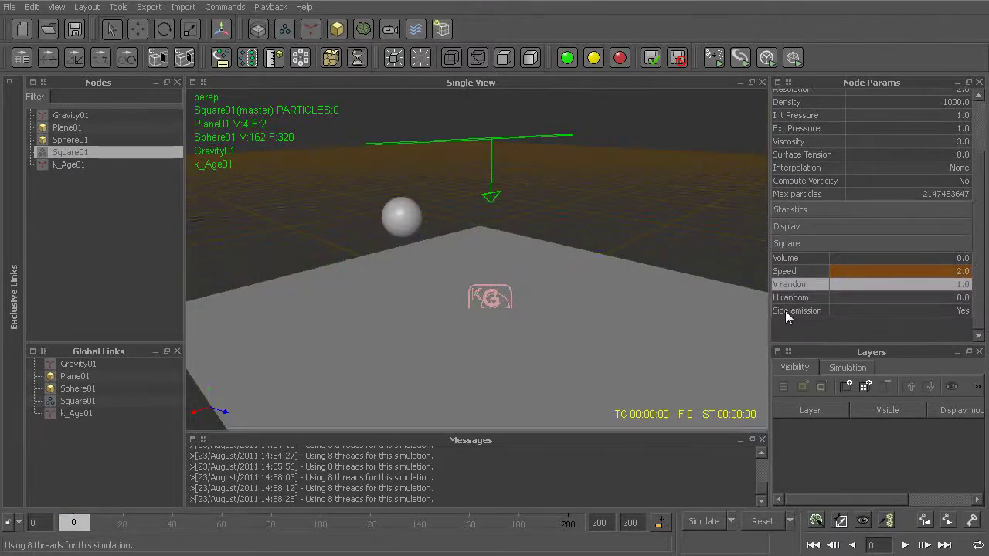
double_click(860, 311)
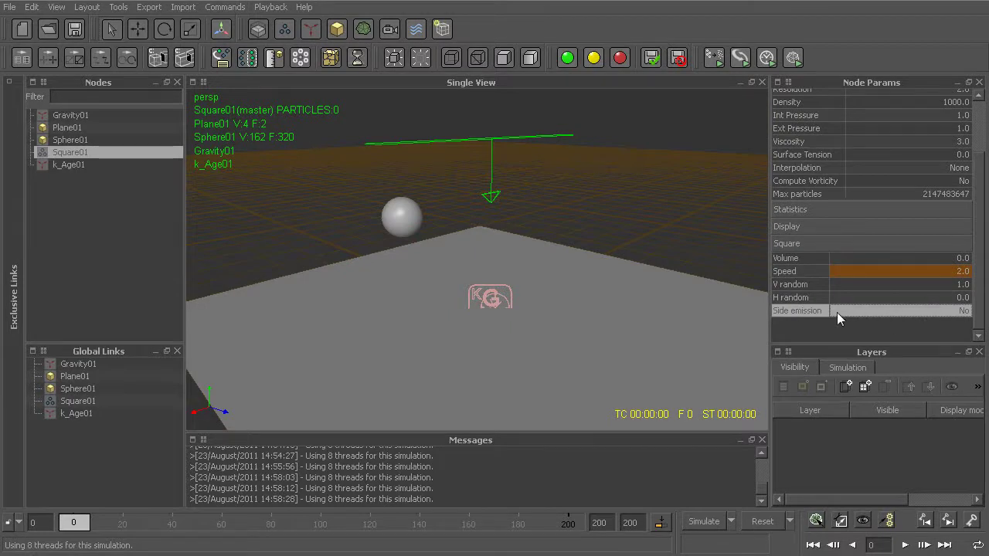
key(ctrl+a)
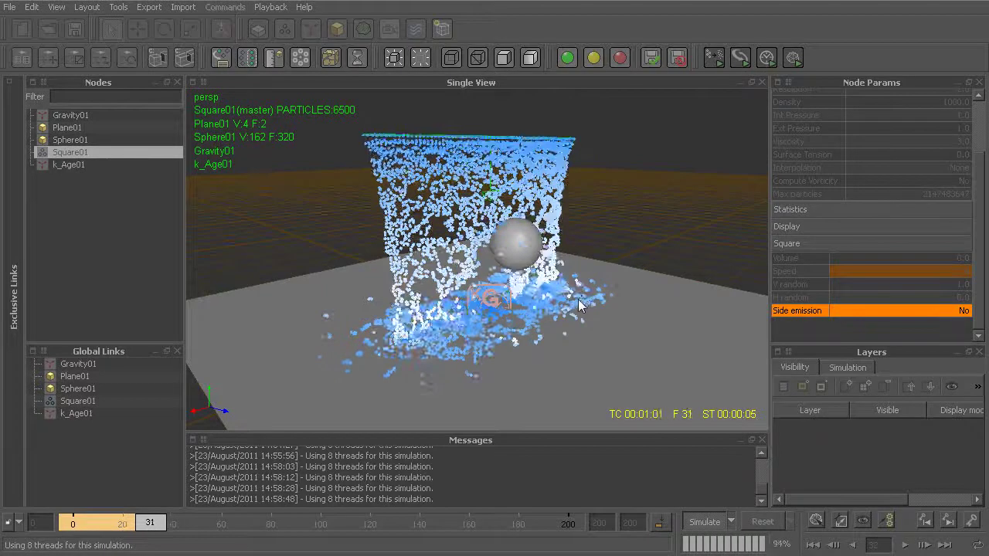
alt+drag(635, 283, 508, 285)
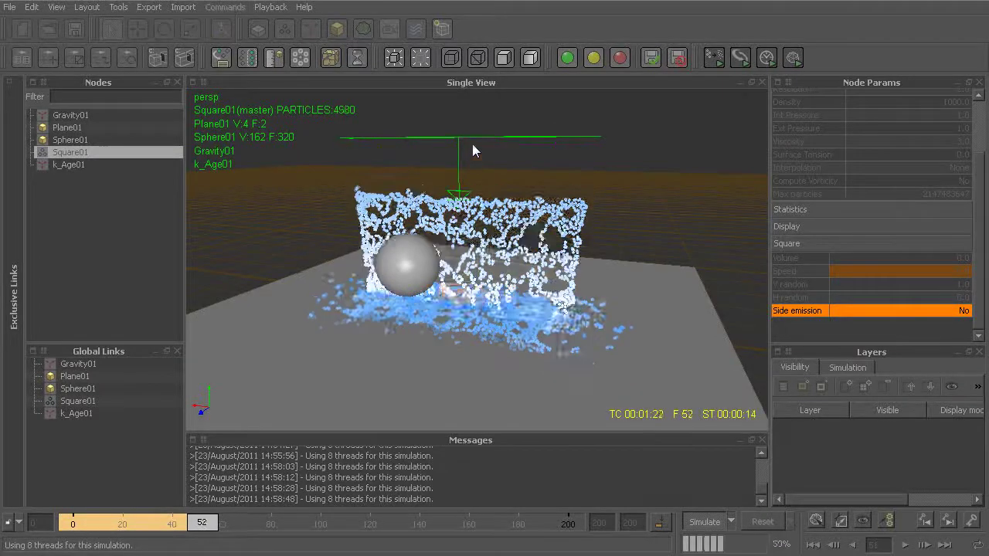
alt+drag(518, 325, 485, 328)
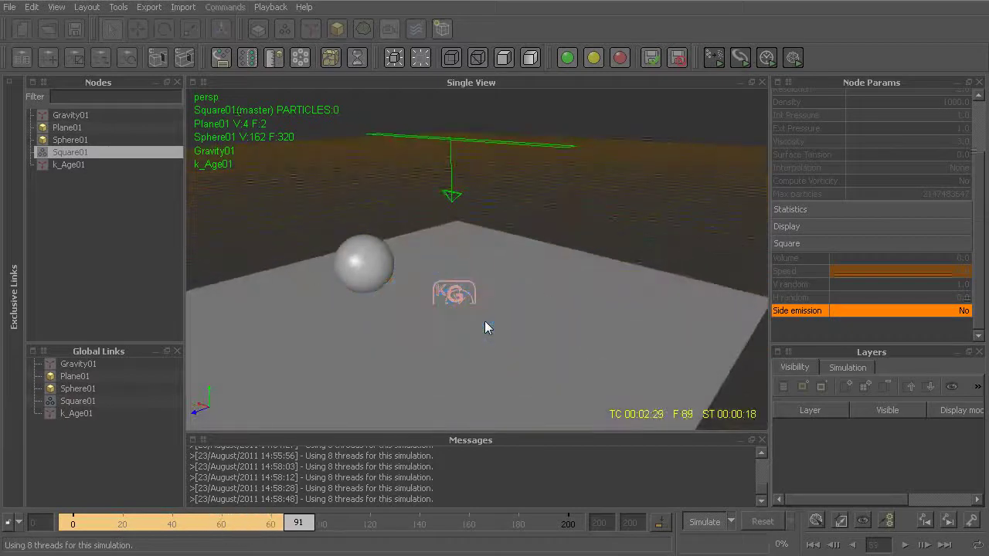
Step: Go to frame 39, select the sphere and open its Position.Z curve in the Curve Editor
drag(563, 533, 172, 528)
click(391, 298)
alt+drag(495, 334, 453, 321)
click(371, 255)
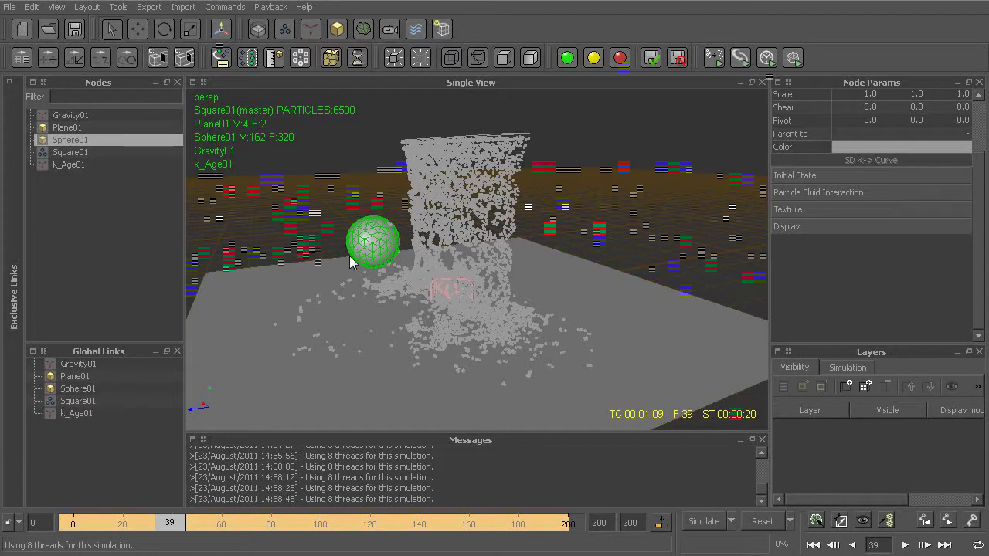
drag(978, 178, 984, 114)
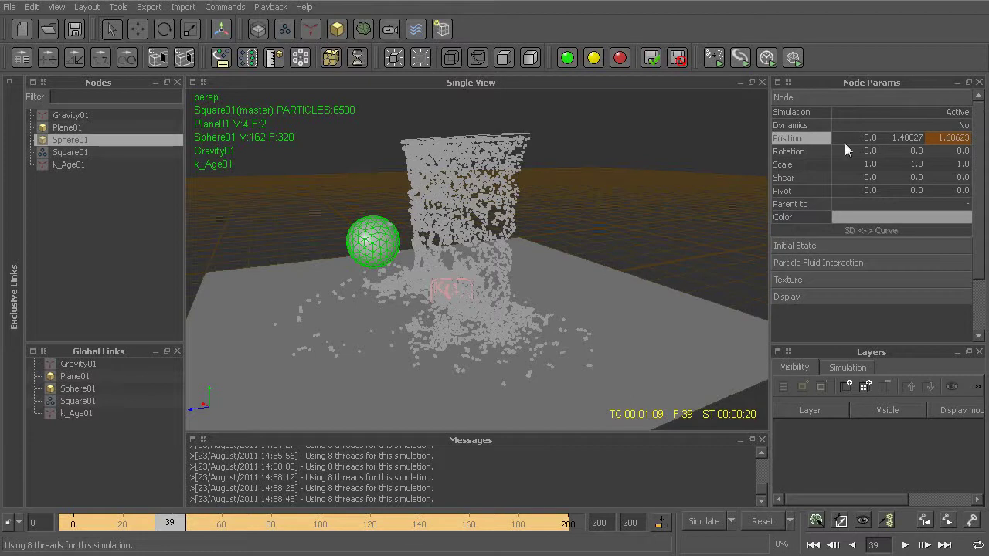
right_click(807, 138)
mouse_move(844, 195)
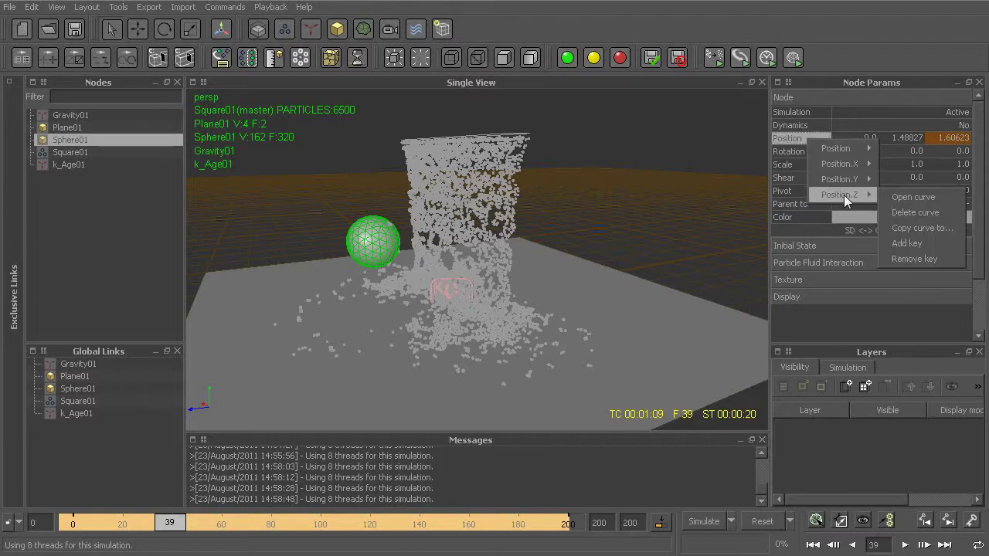
click(949, 197)
drag(352, 70, 610, 88)
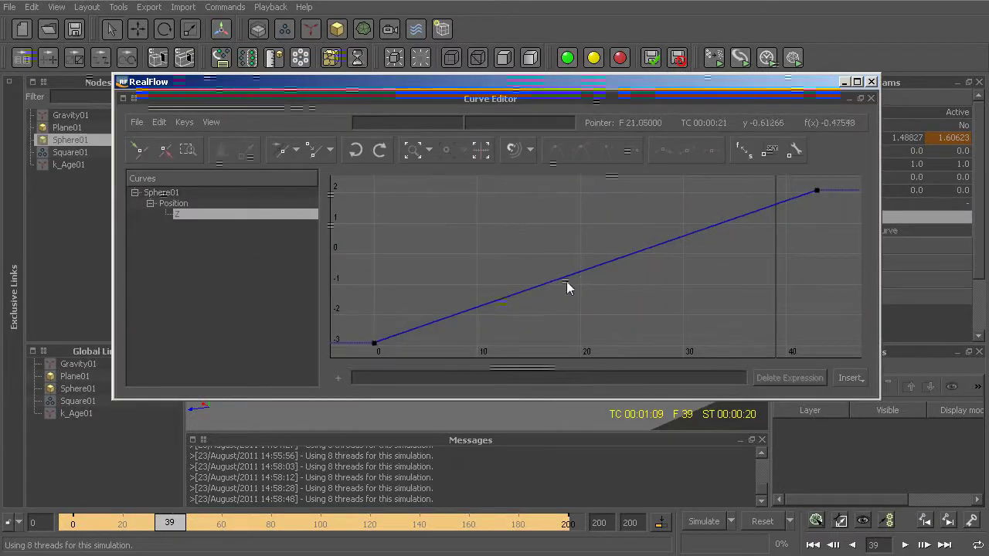
Step: Select the last key on the sphere's Position.Z curve and move it to about frame 38.8 and a value of about -1.12
drag(803, 183, 837, 208)
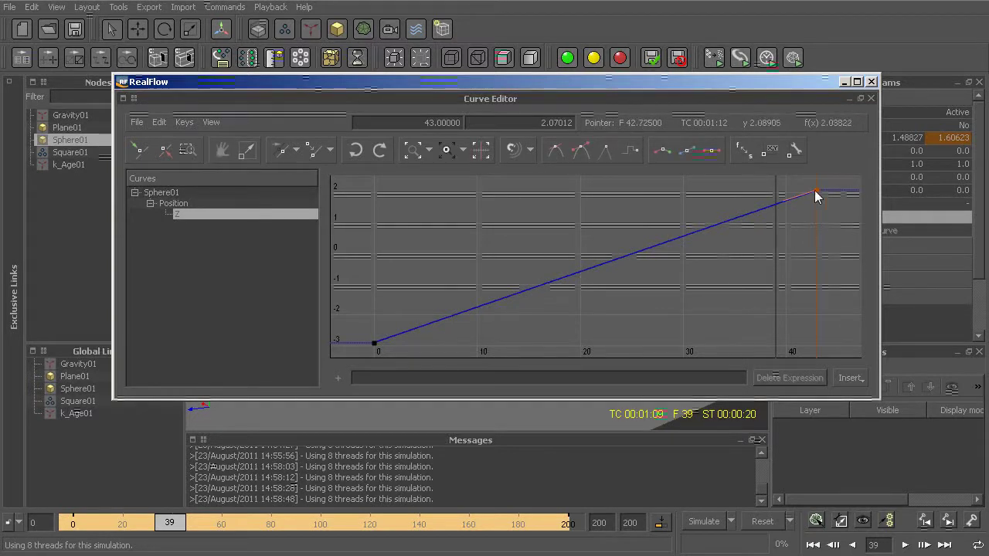
drag(817, 191, 778, 196)
drag(634, 96, 564, 308)
drag(725, 440, 729, 521)
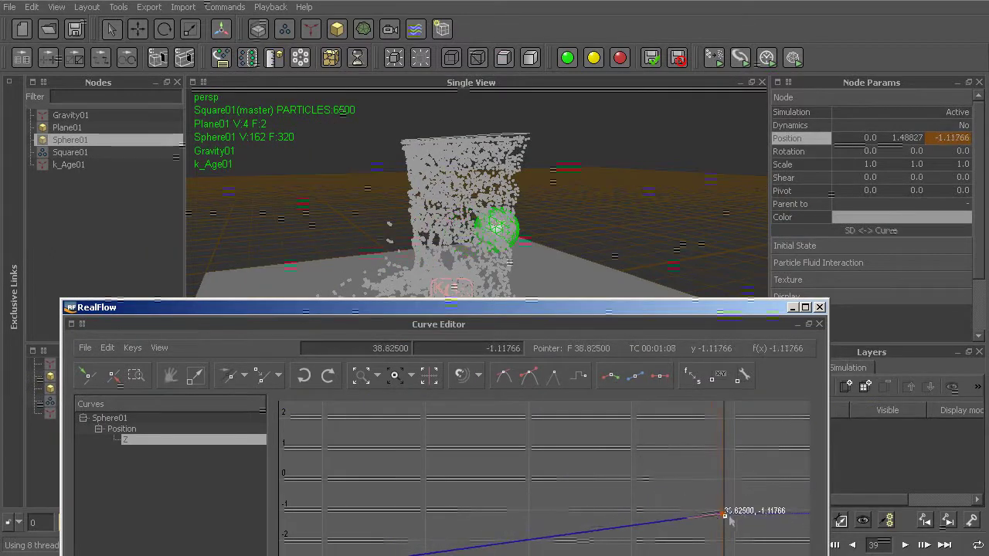
Step: Set the last Position.Z key to frame 40 and a value of about 2.38, and close the Curve Editor
click(362, 348)
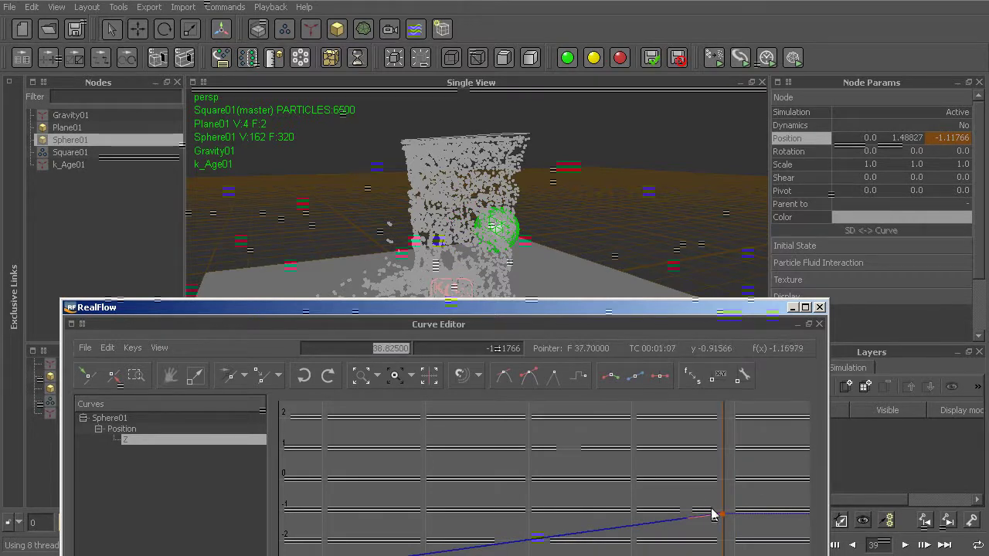
drag(468, 352, 447, 359)
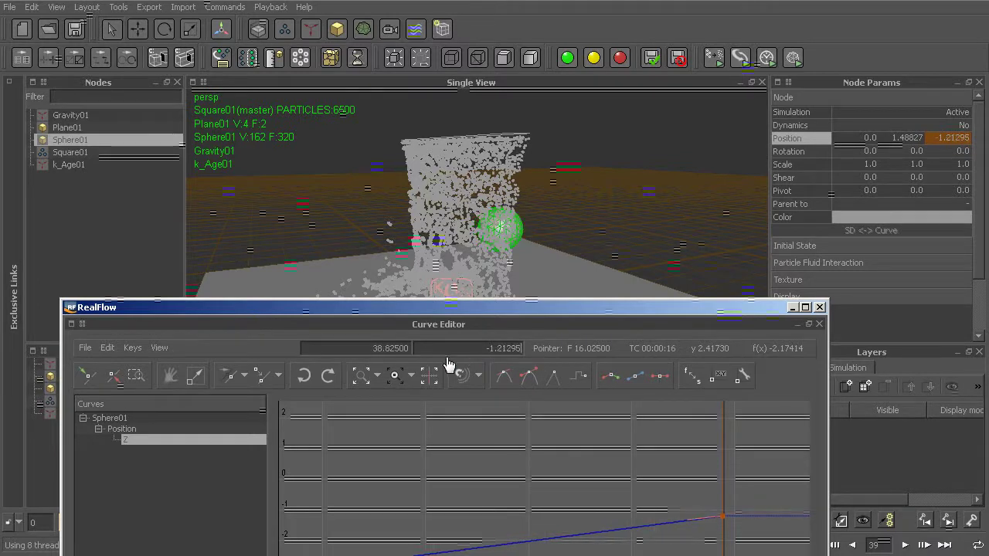
click(360, 350)
drag(360, 353, 418, 358)
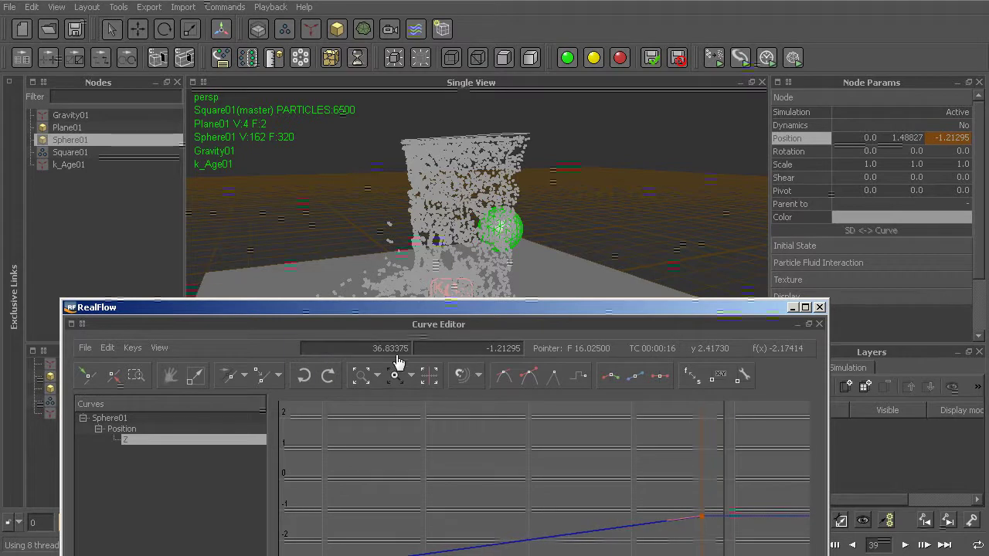
triple_click(378, 354)
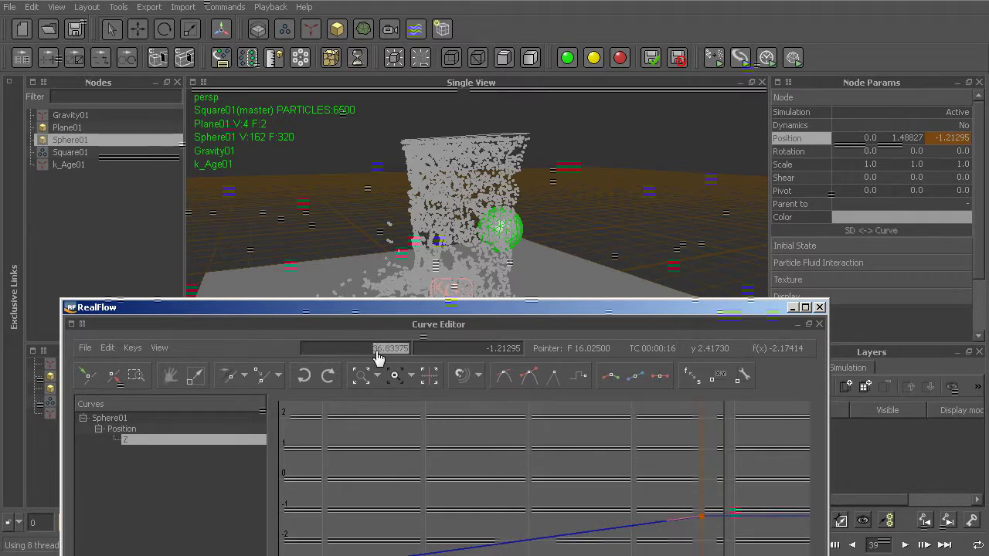
text(40)
key(Return)
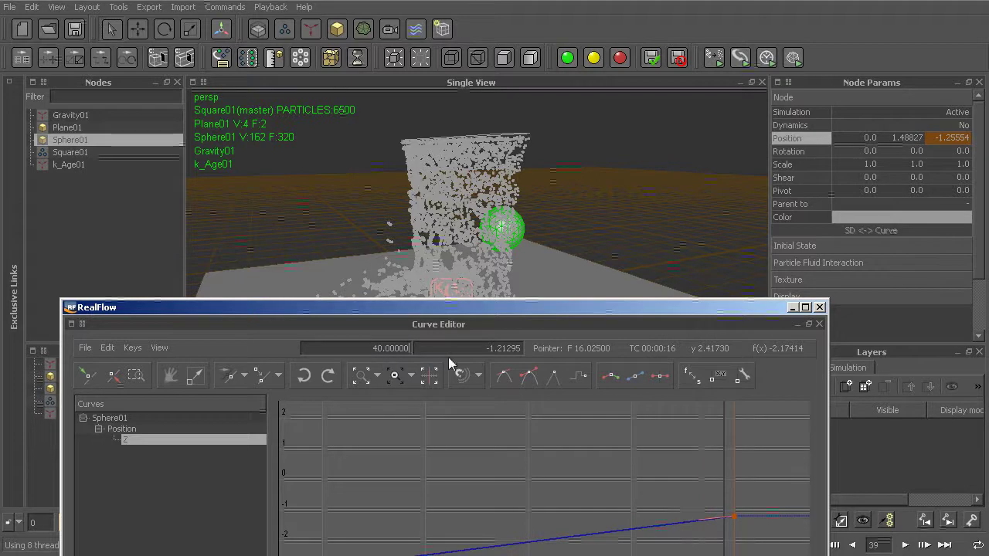
drag(491, 354, 666, 107)
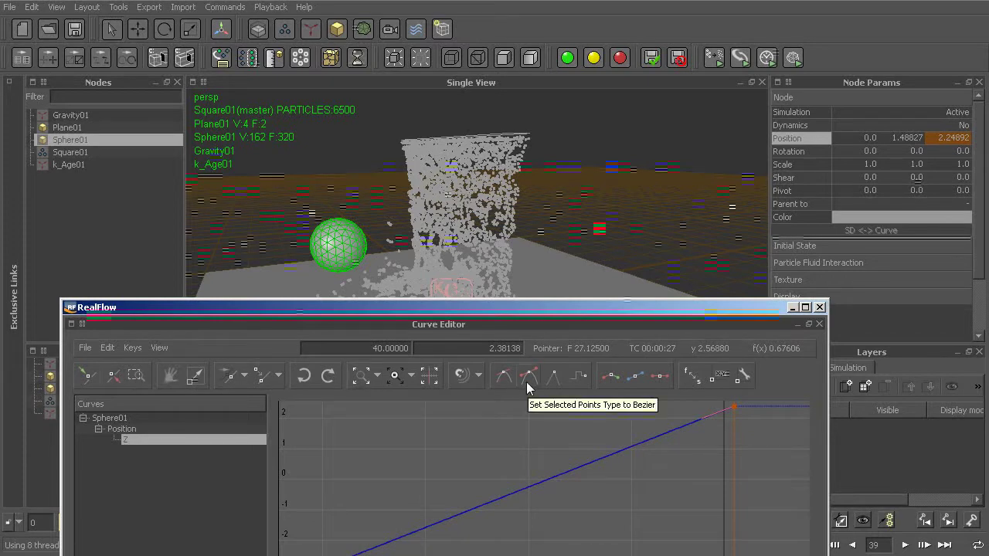
click(820, 306)
Step: Select the Square01 emitter and go through its Particles parameters, including Resolution, Density, Int and Ext Pressure, Viscosity, Surface Tension and Interpolation
click(504, 177)
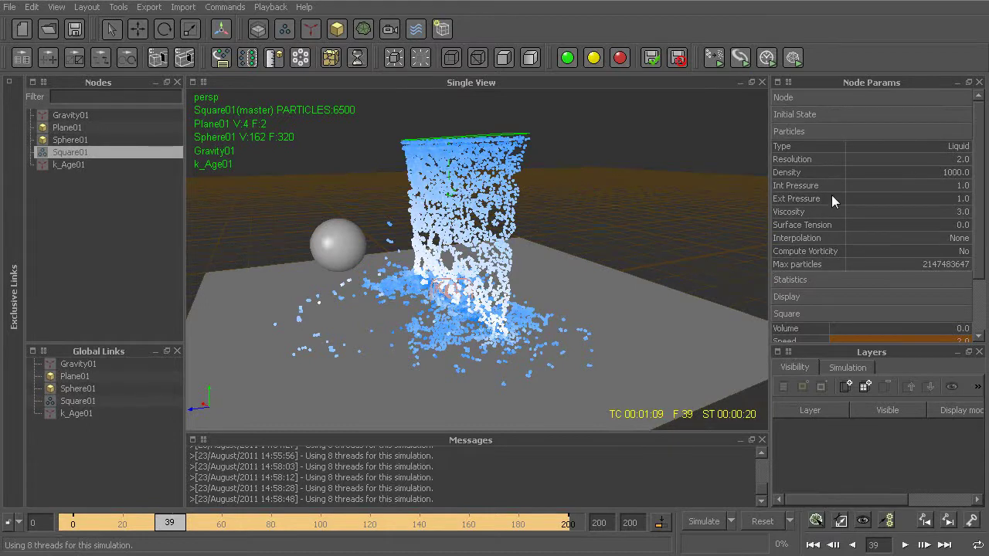
alt+drag(491, 189, 579, 189)
click(820, 159)
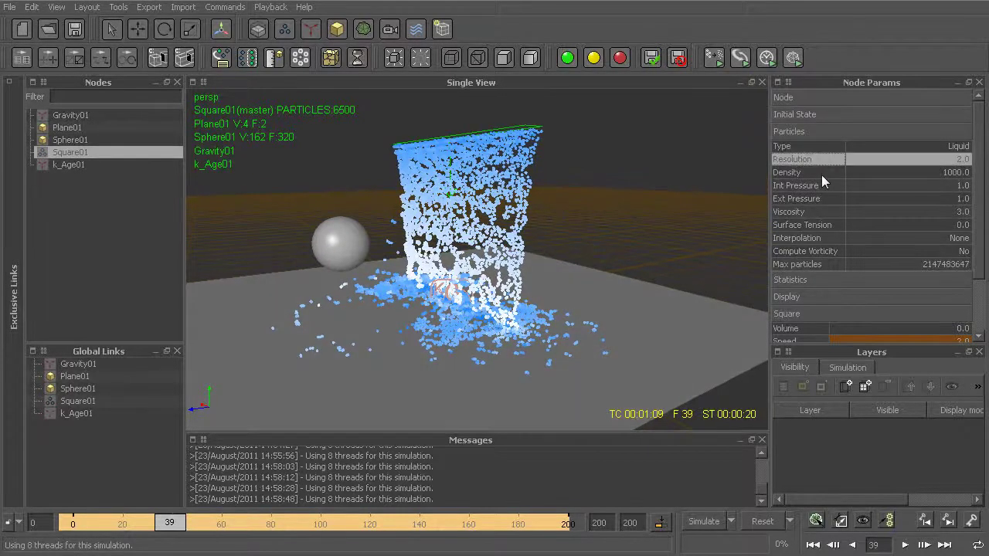
click(821, 185)
click(821, 200)
click(821, 215)
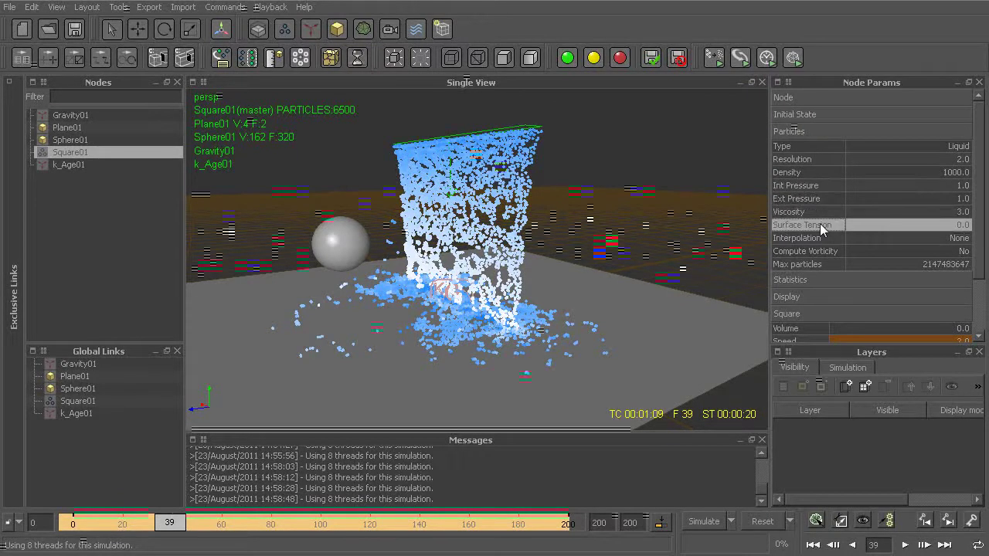
click(825, 172)
click(827, 186)
click(826, 199)
click(825, 211)
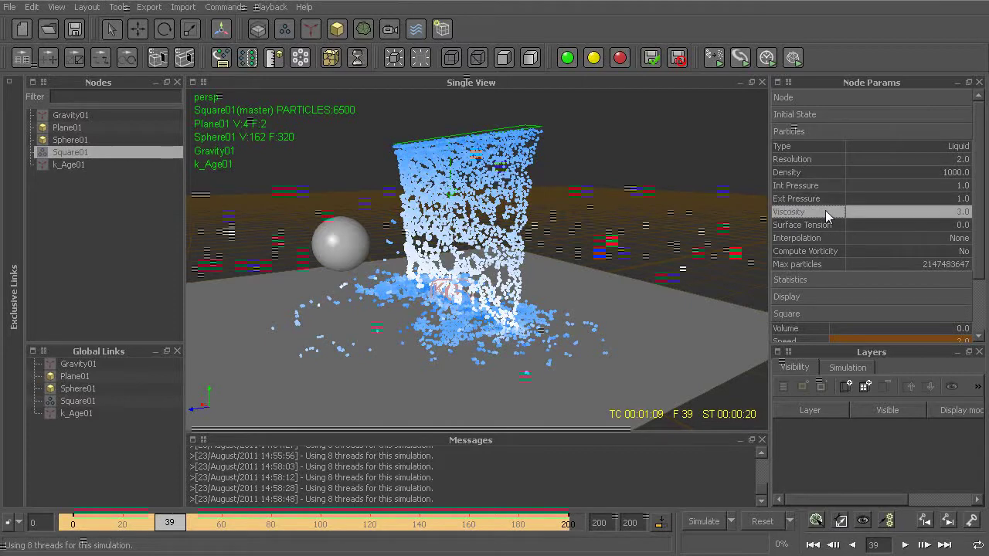
click(826, 200)
click(825, 186)
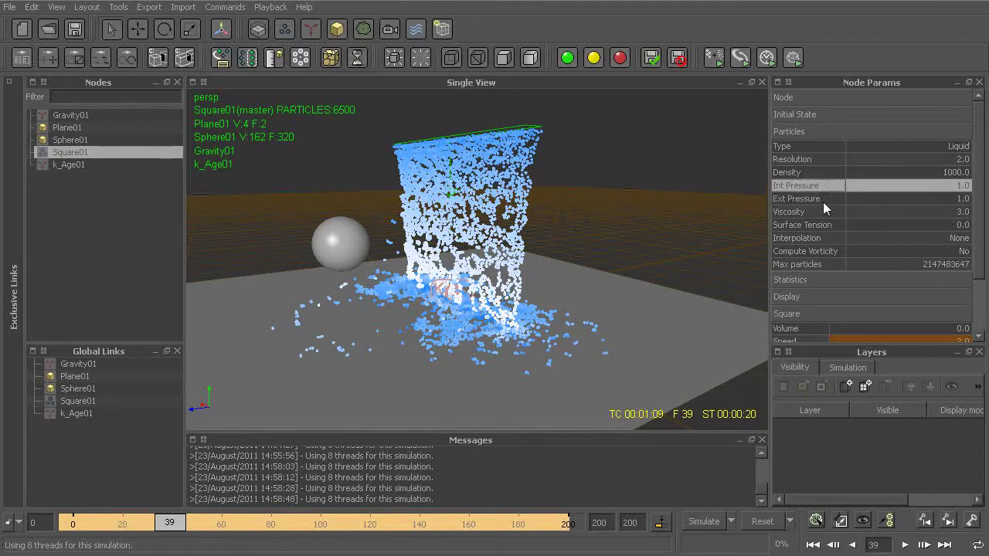
click(823, 211)
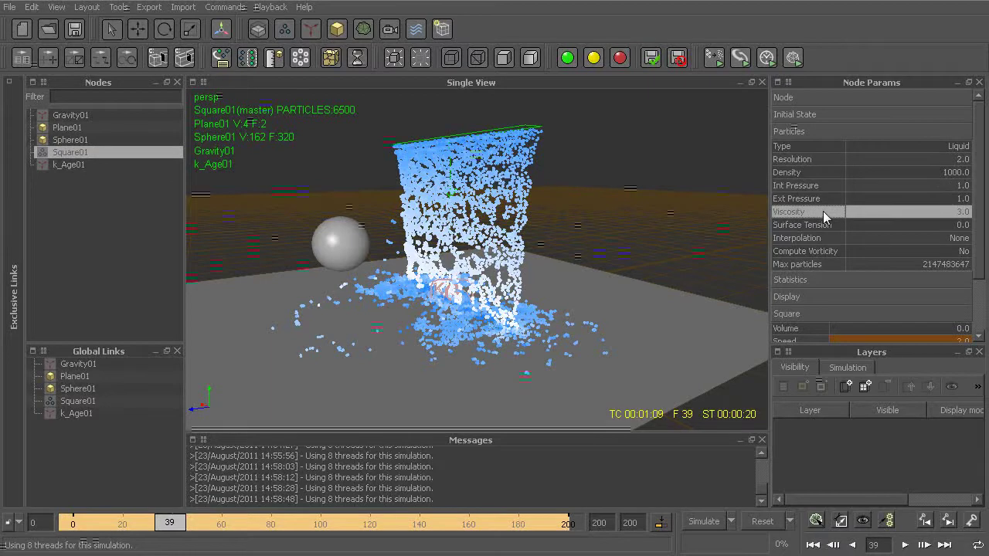
click(821, 187)
click(819, 198)
click(818, 213)
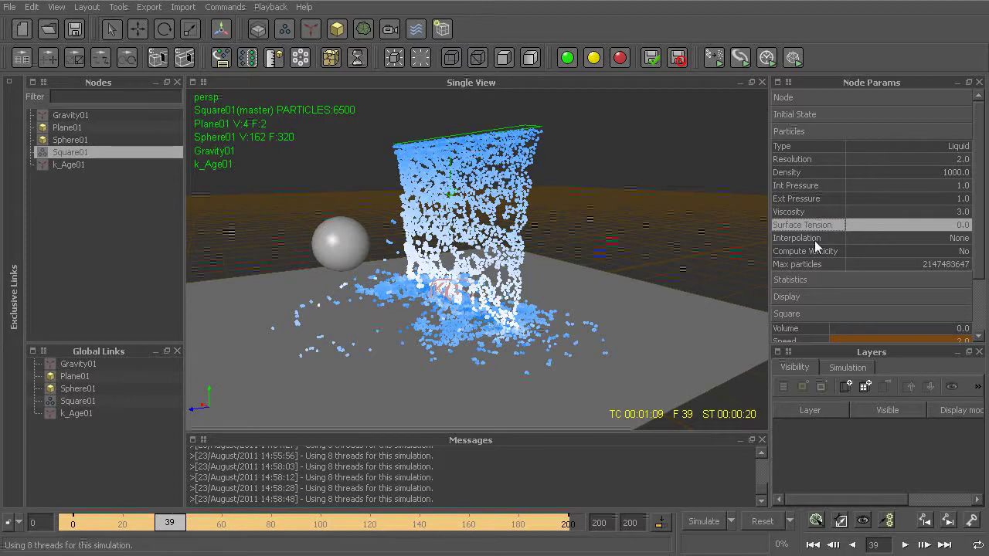
click(814, 238)
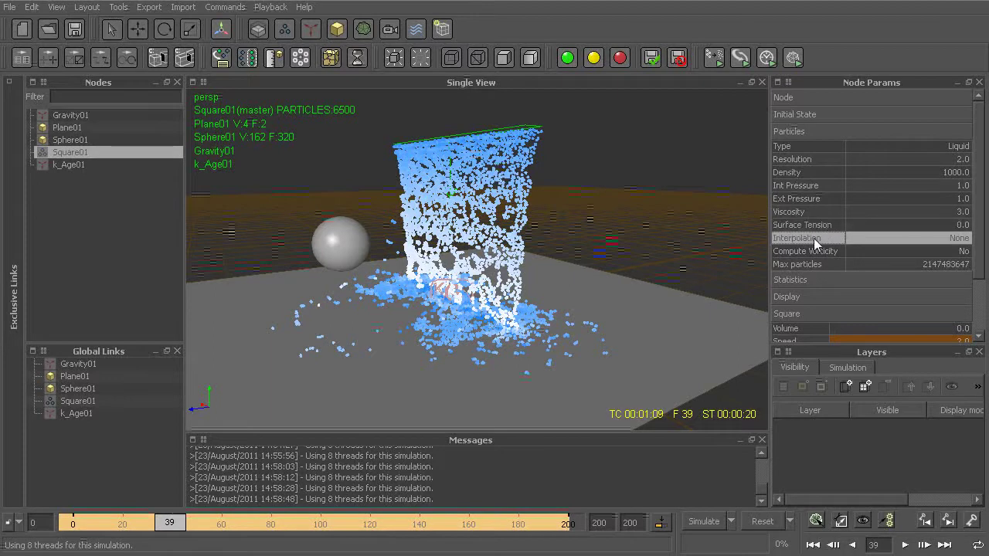
click(811, 173)
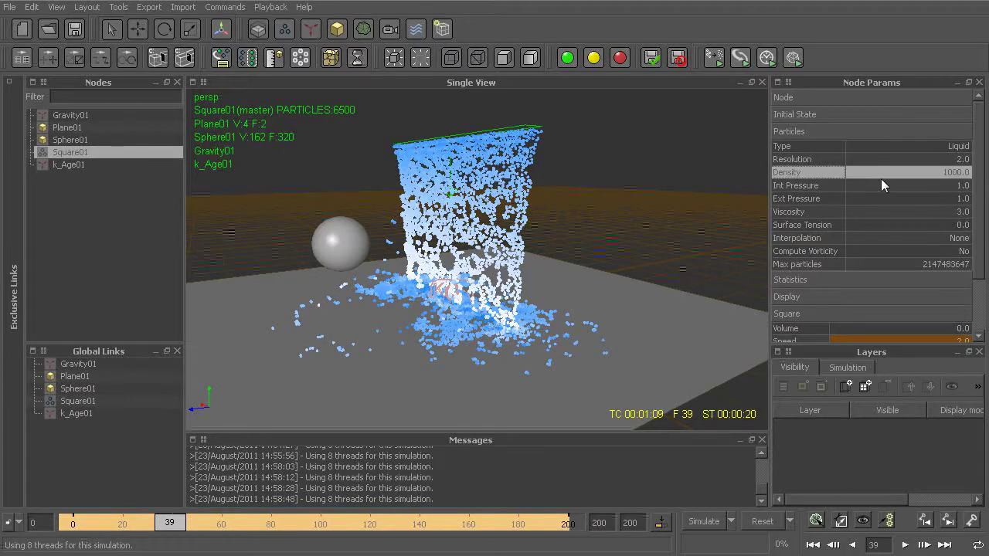